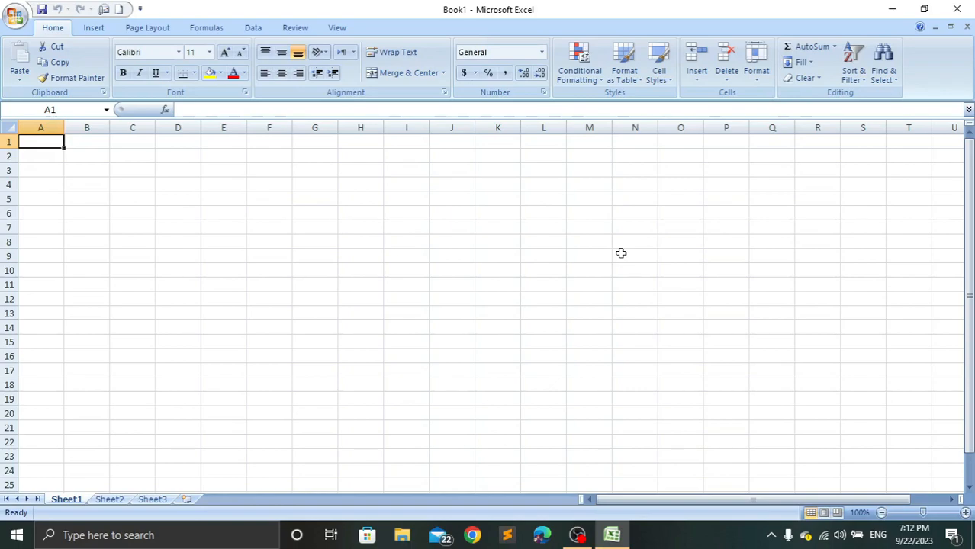
Enter the values 23, 34, 56, 67, 78, 45, 67 and 78 down cells A1 to A8.
text(23)
key(Return)
text(34)
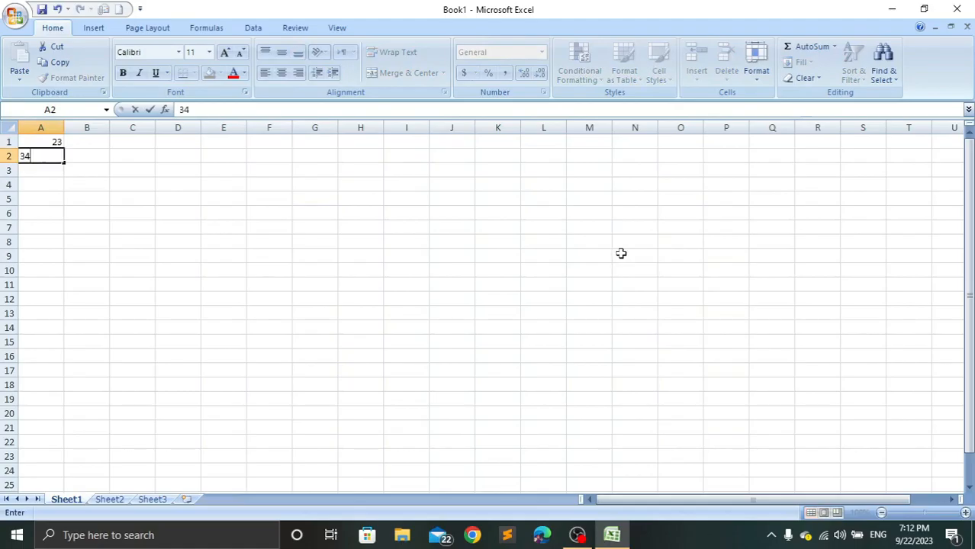
key(Return)
text(56)
key(Return)
text(67 78)
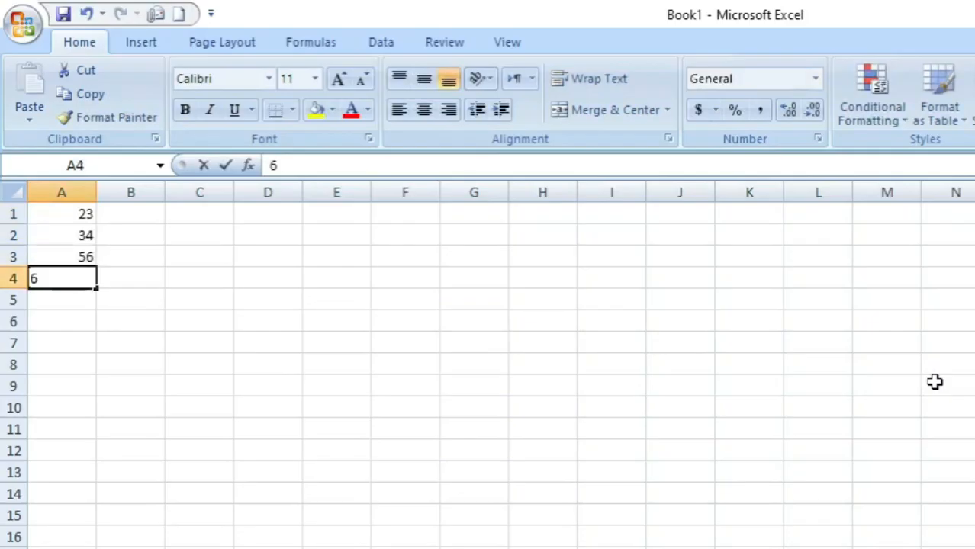
key(Return)
text(45)
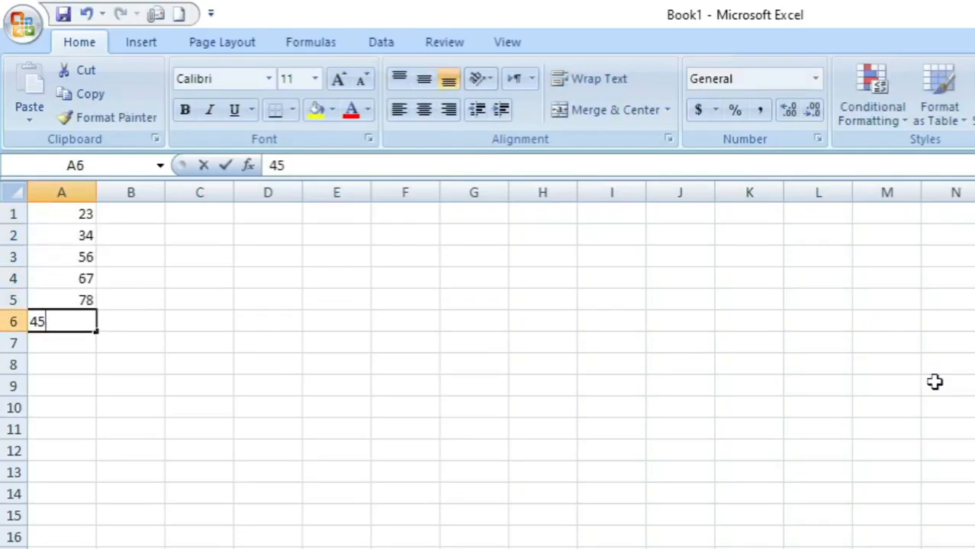
key(Return)
text(67)
key(Return)
text(78)
key(Return)
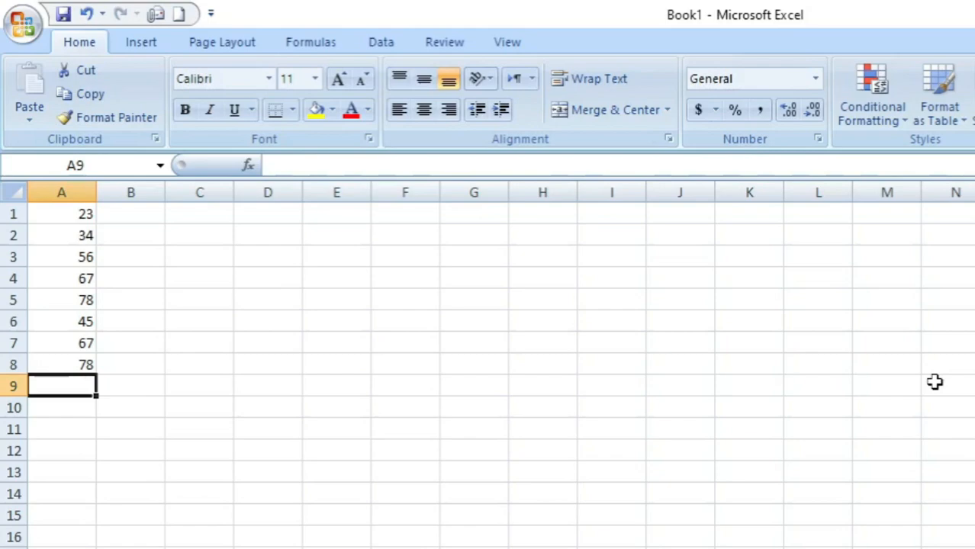
Add up the eight numbers in cell A9 with the formula =A1+A2+A3+A4+A5+A6+A7+A8.
text(=)
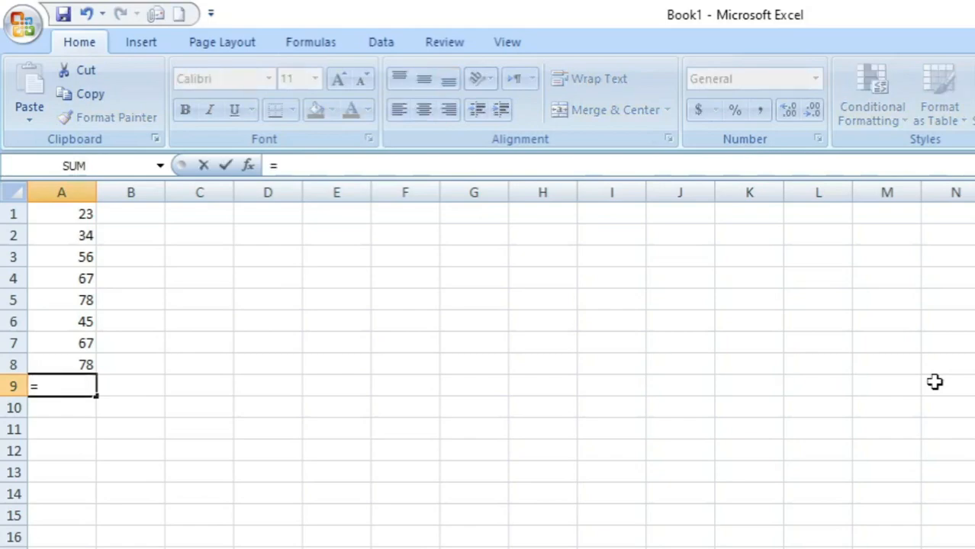
click(56, 221)
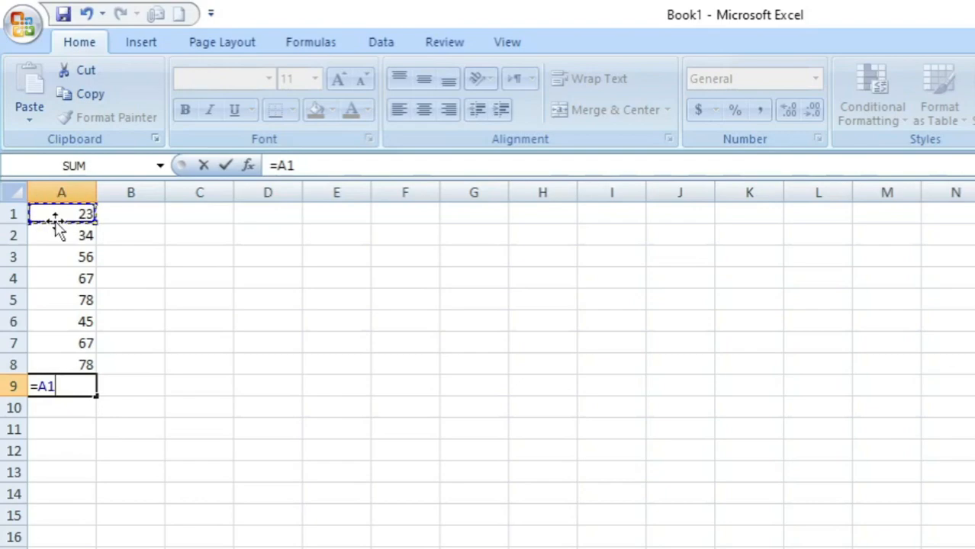
text(+)
click(53, 235)
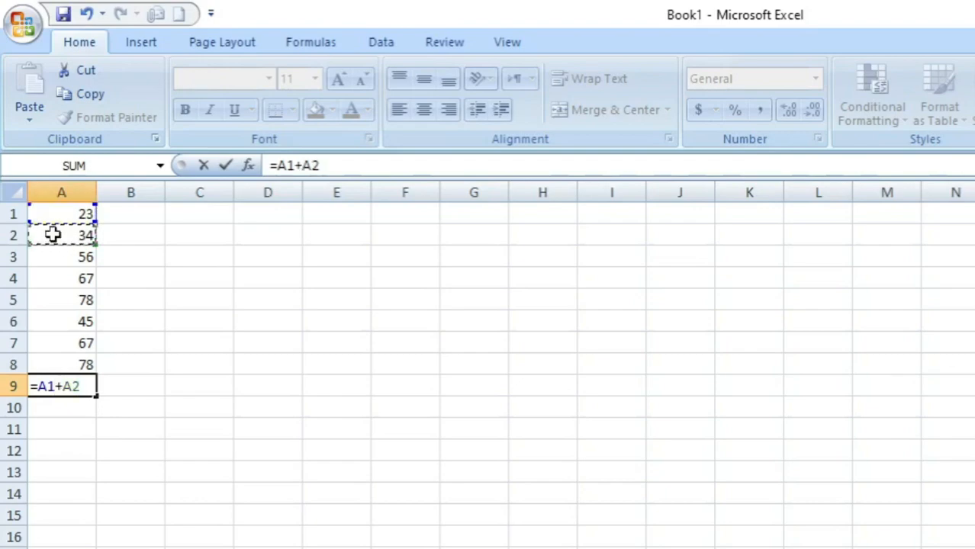
text(+)
click(48, 255)
text(+)
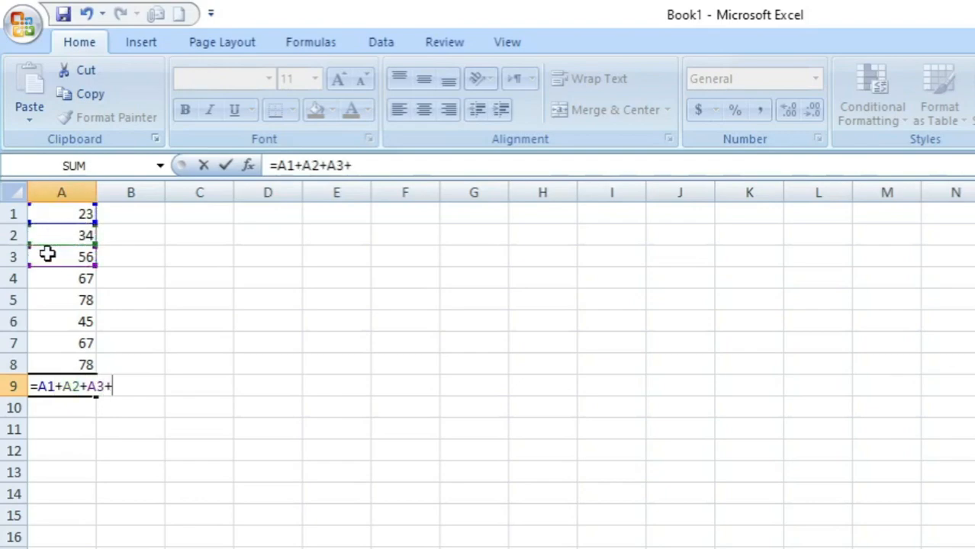
click(48, 280)
text(+)
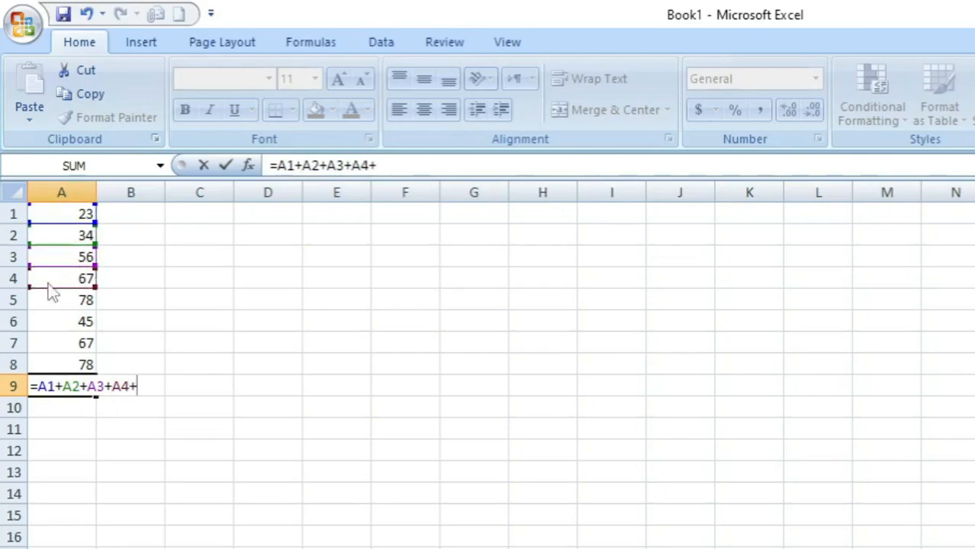
click(45, 301)
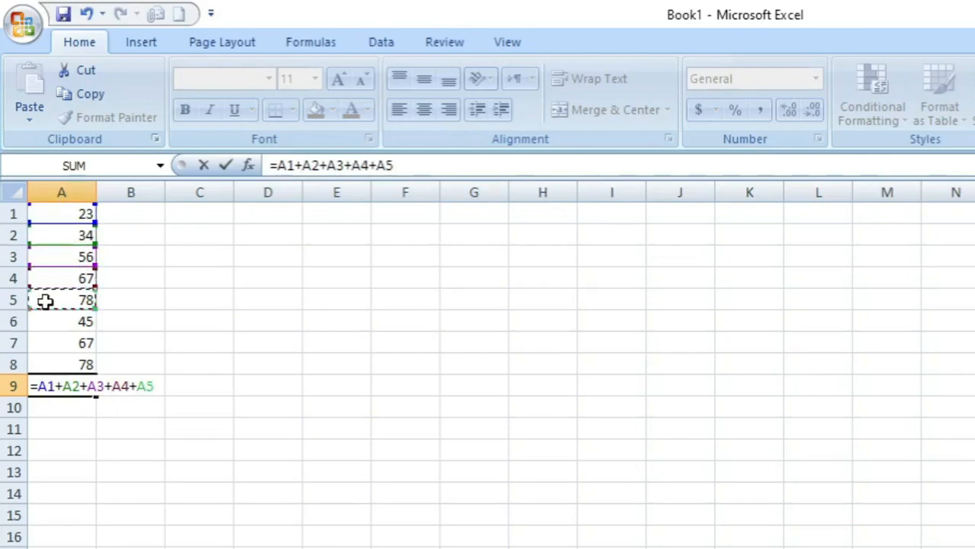
text(+)
click(46, 321)
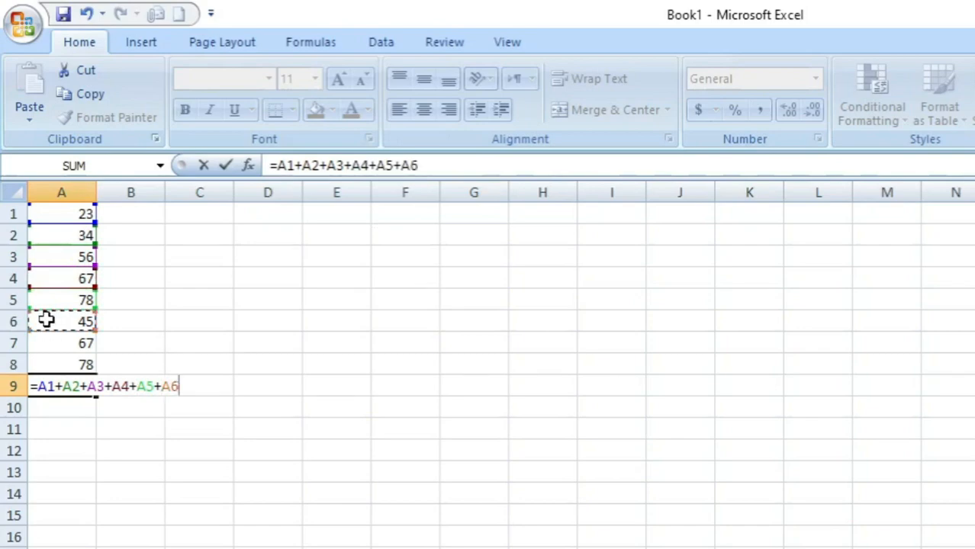
text(+)
click(45, 342)
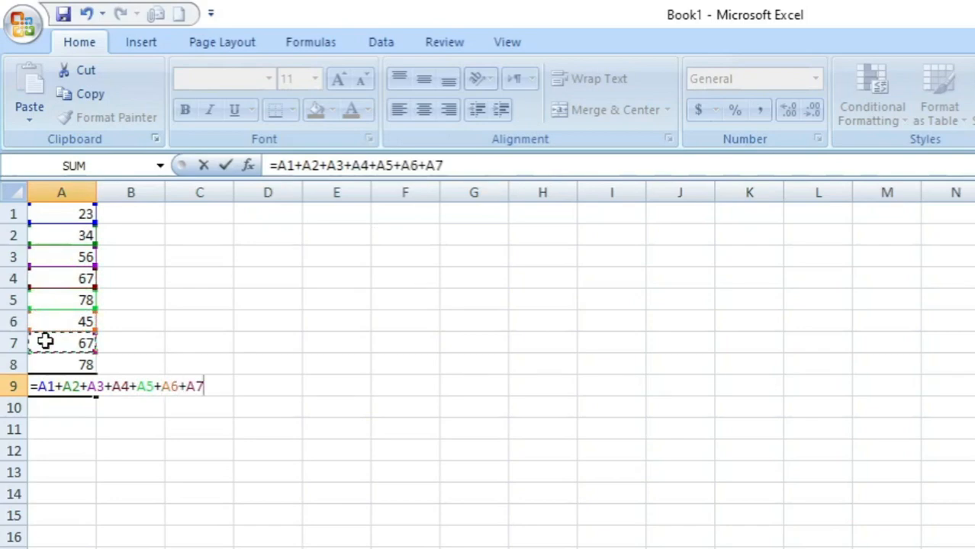
text(+)
click(46, 364)
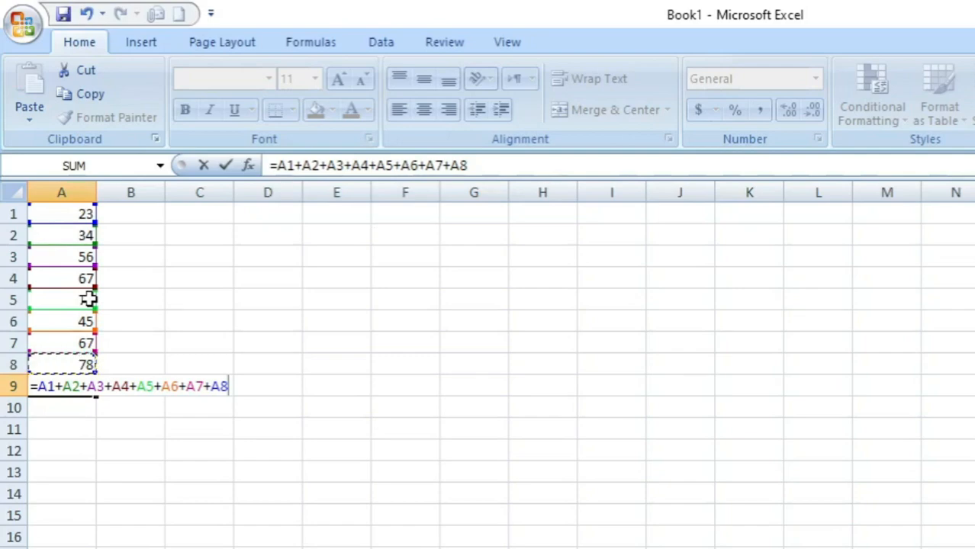
key(Return)
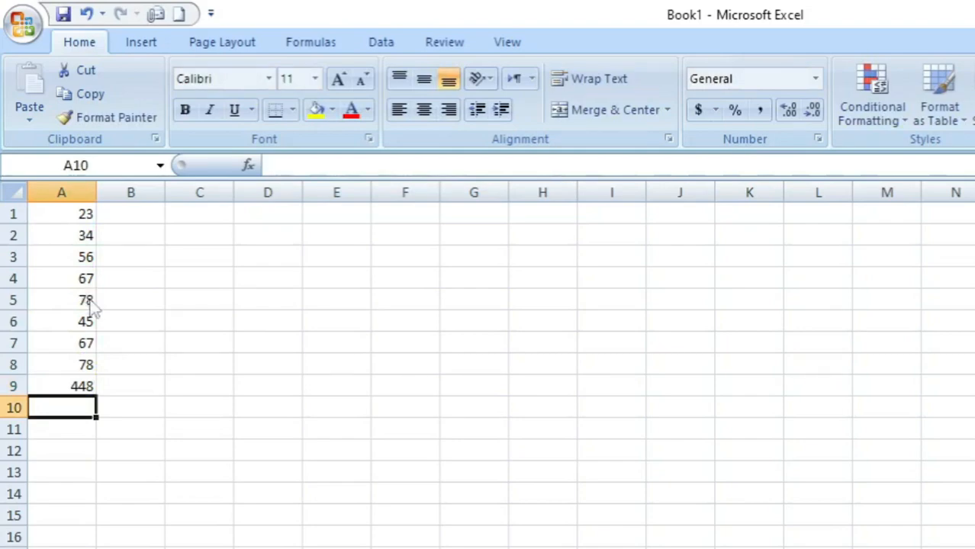
key(Up)
key(Right)
text(=)
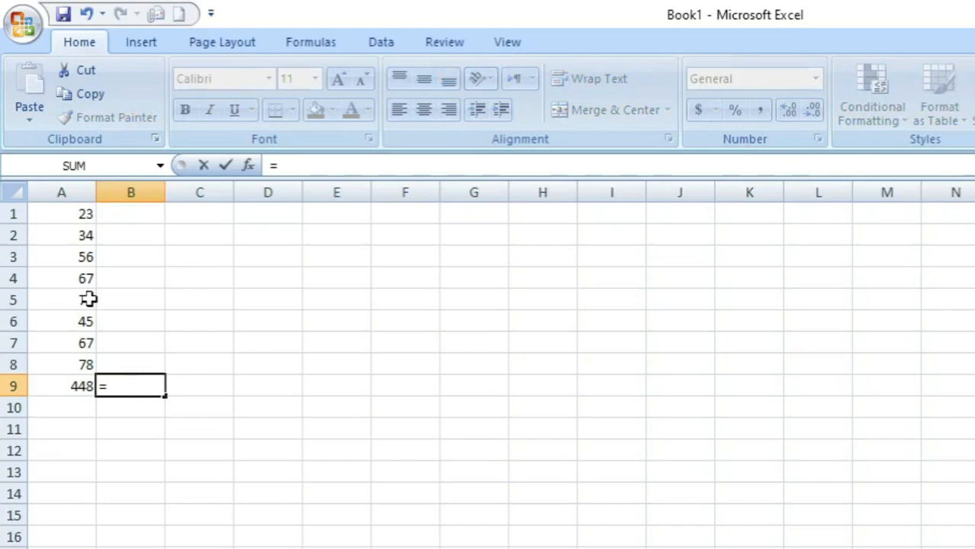
text(sum)
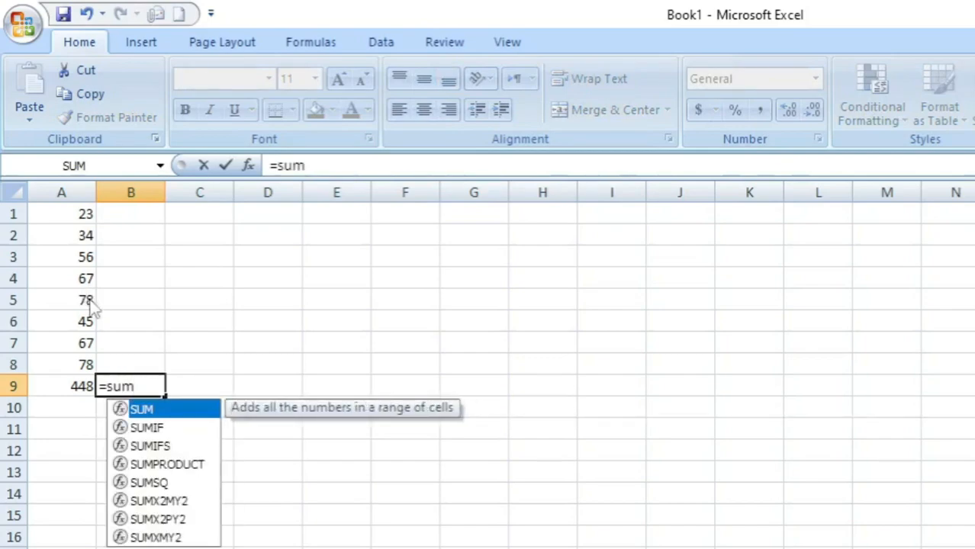
text(()
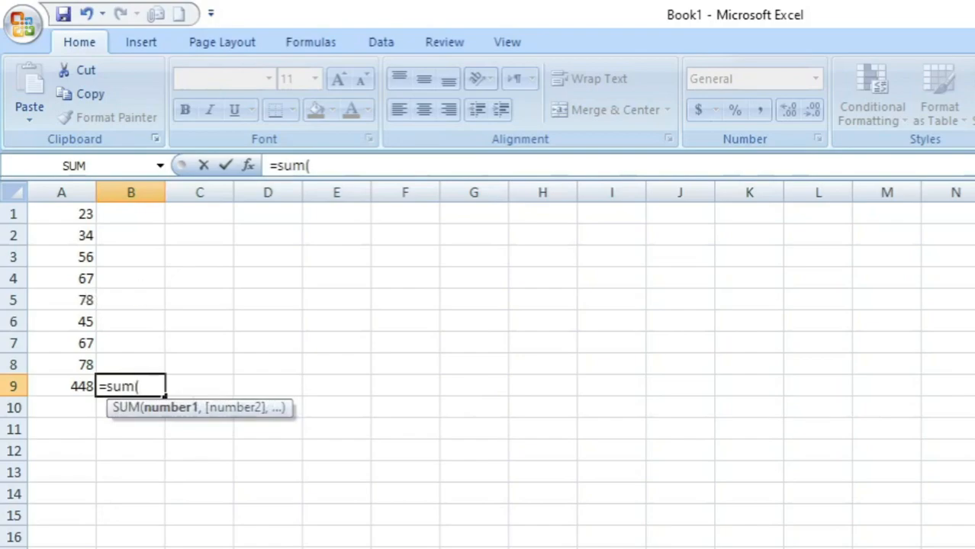
key(alt+Tab)
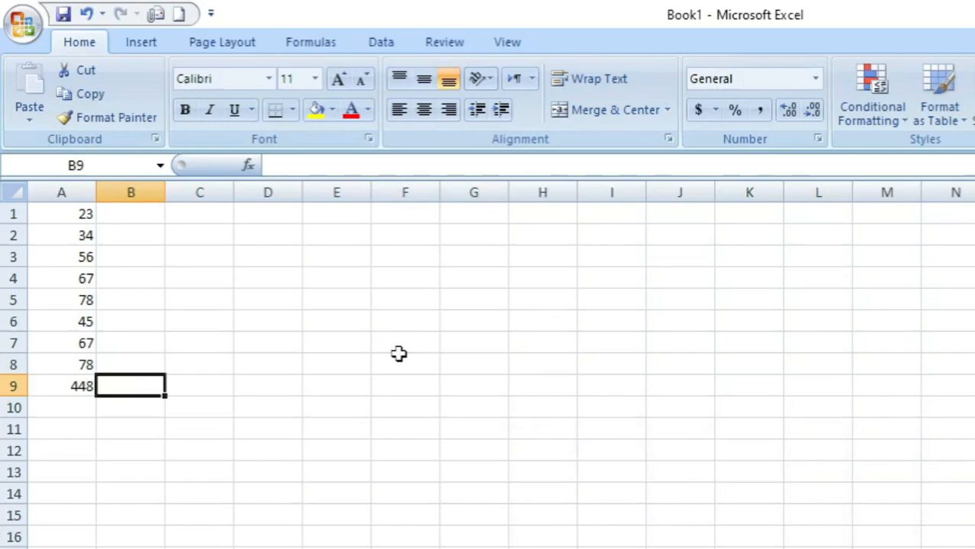
Total the column in cell B9 with the SUM function, listing each cell separately: =sum(A1,A2,A3,A4,A5,A6,A7,A8).
text(=)
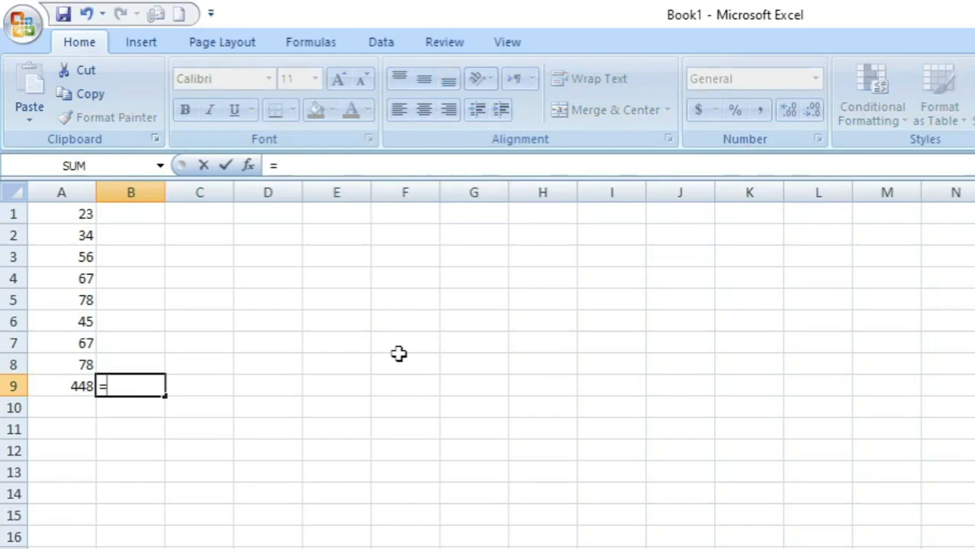
text(sum)
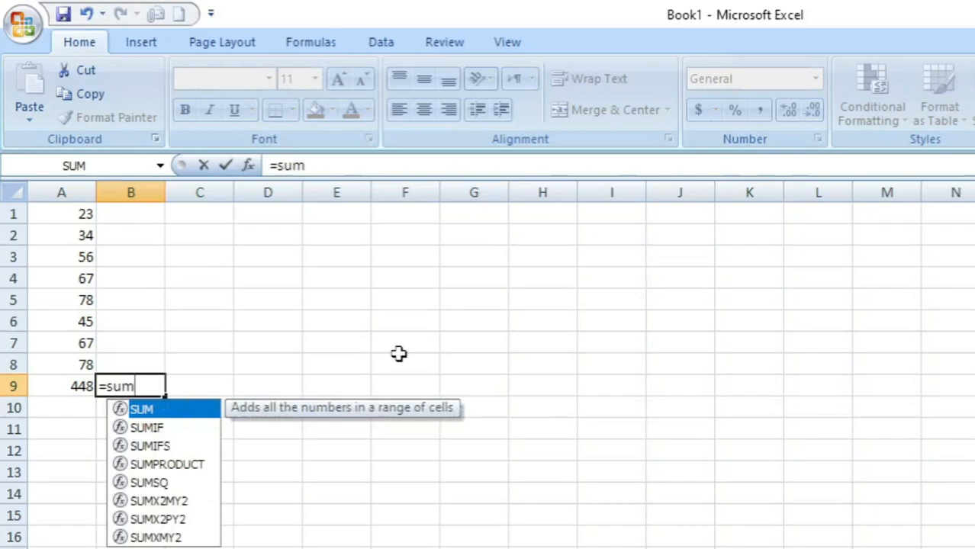
text(()
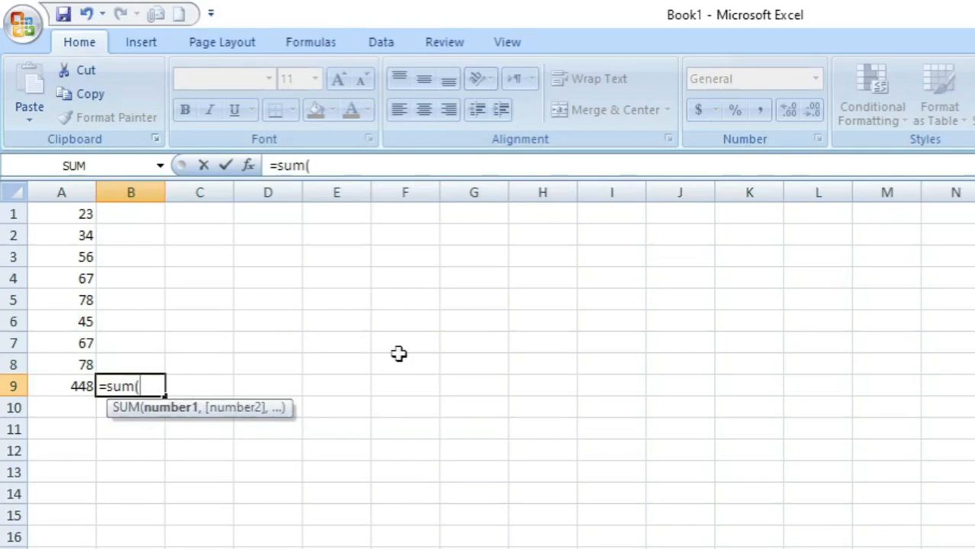
click(52, 216)
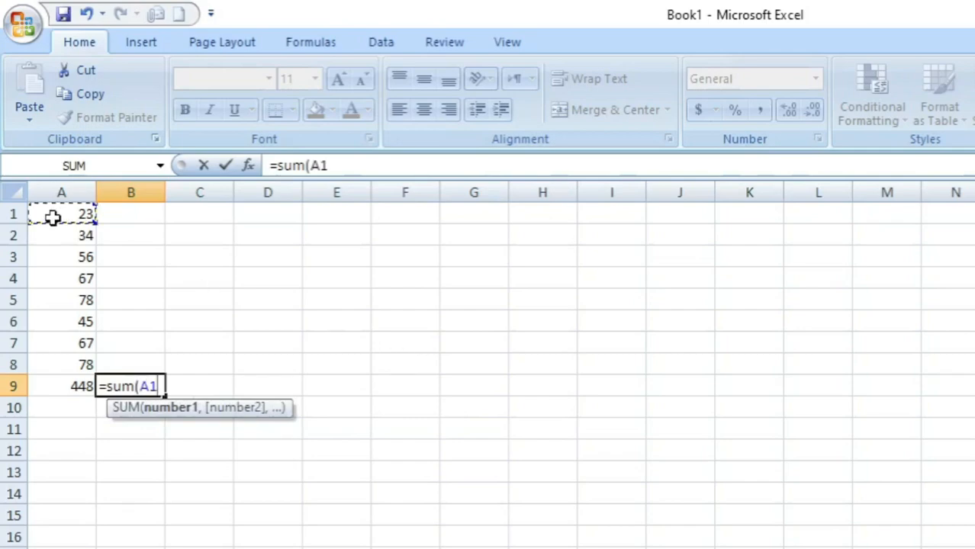
text(,)
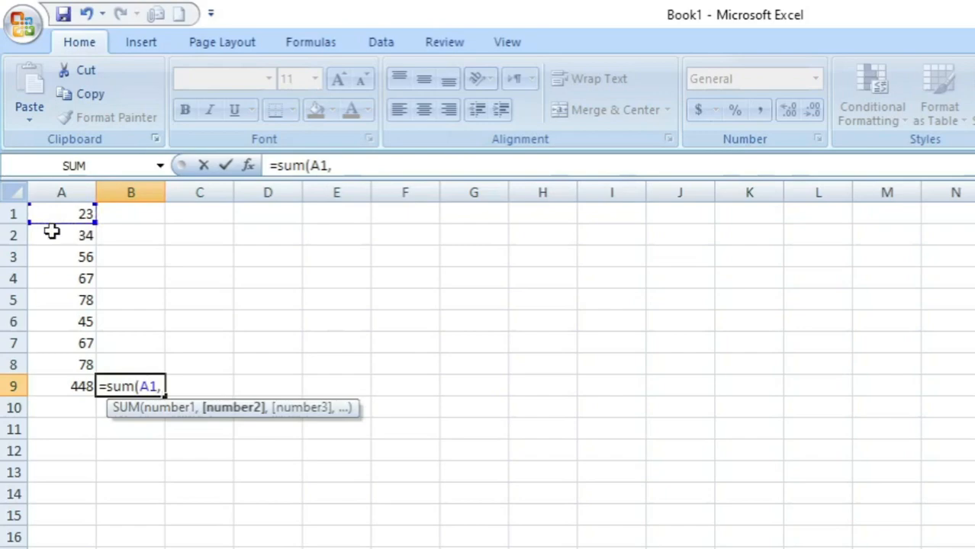
click(51, 233)
text(,)
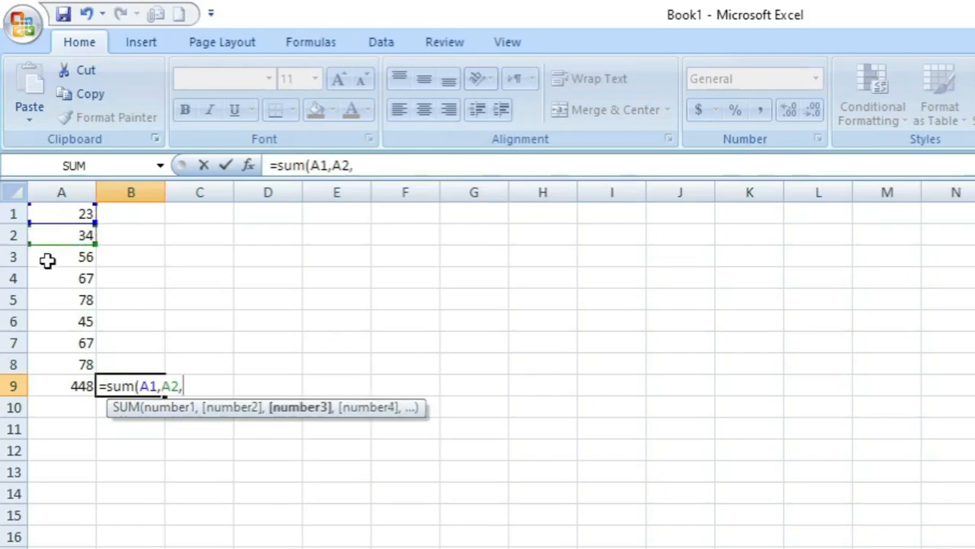
click(48, 260)
text(,)
click(42, 280)
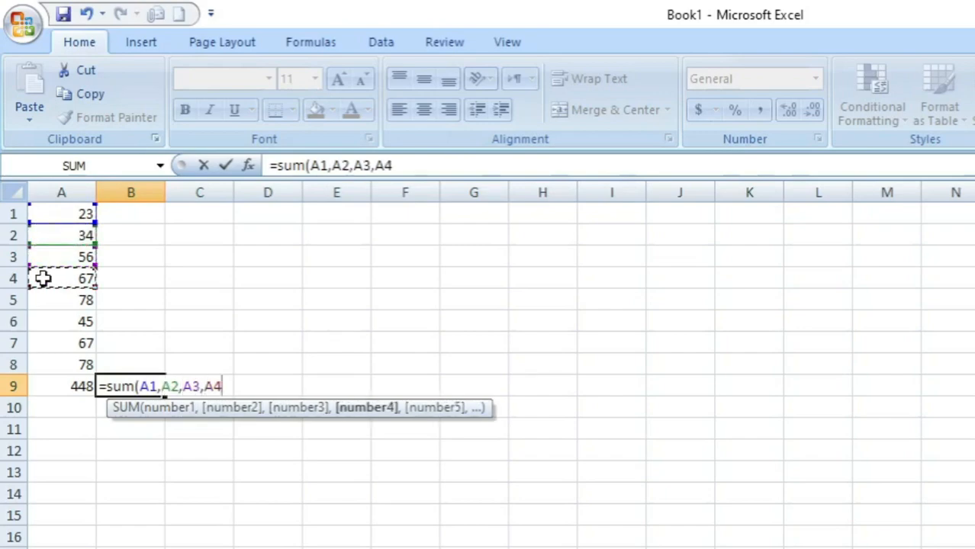
text(,)
click(39, 299)
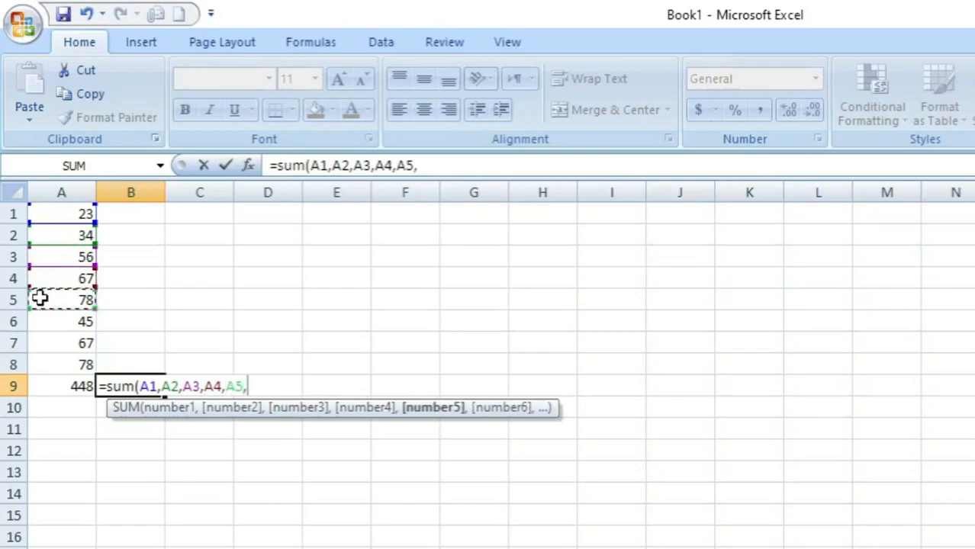
click(39, 322)
text(,)
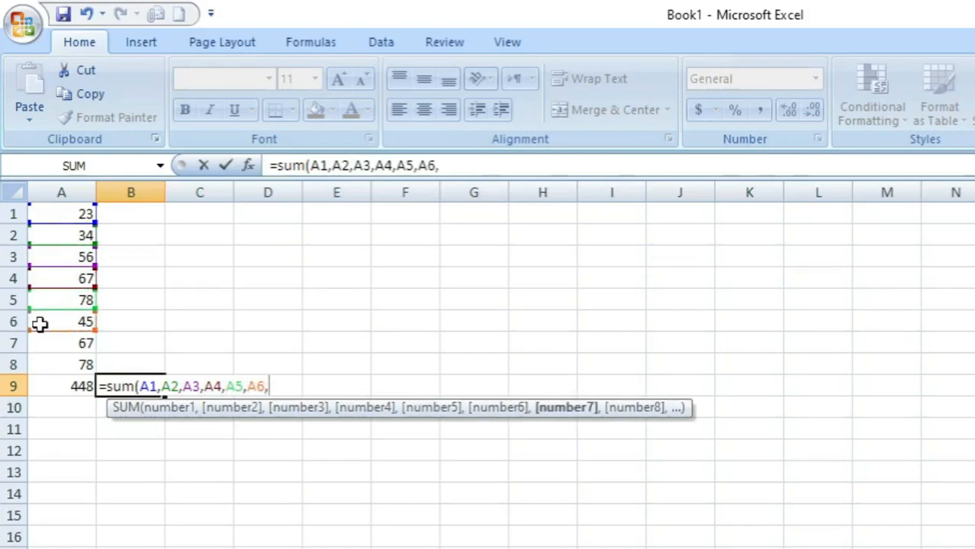
click(39, 349)
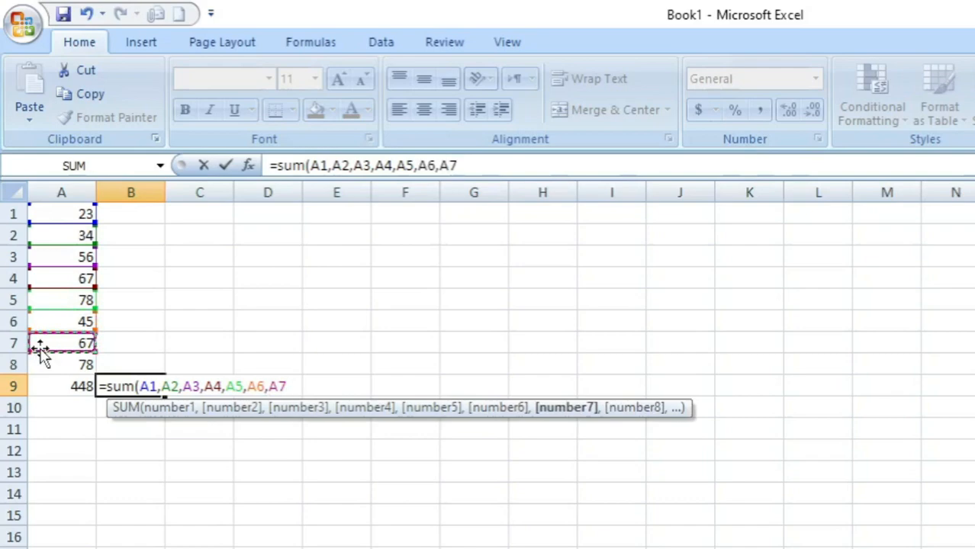
text(,)
click(42, 366)
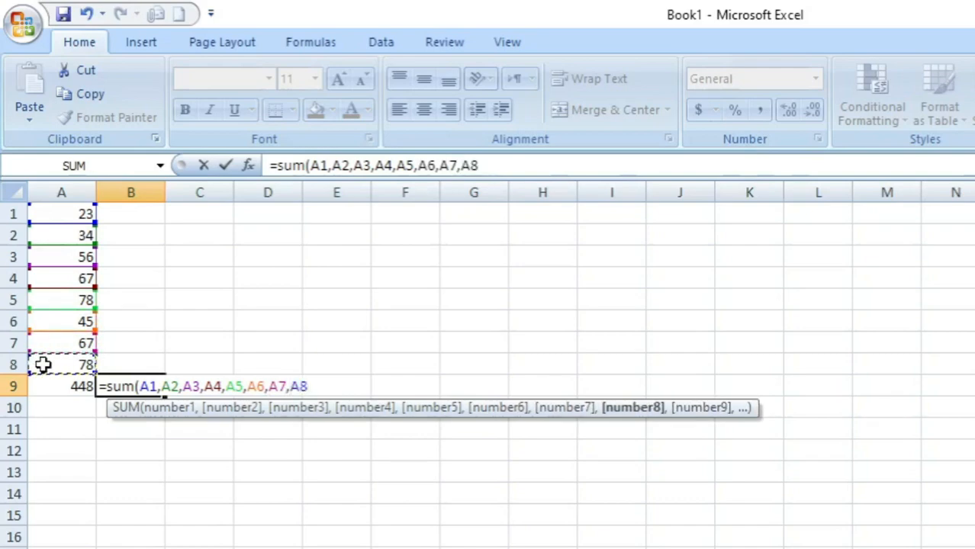
text())
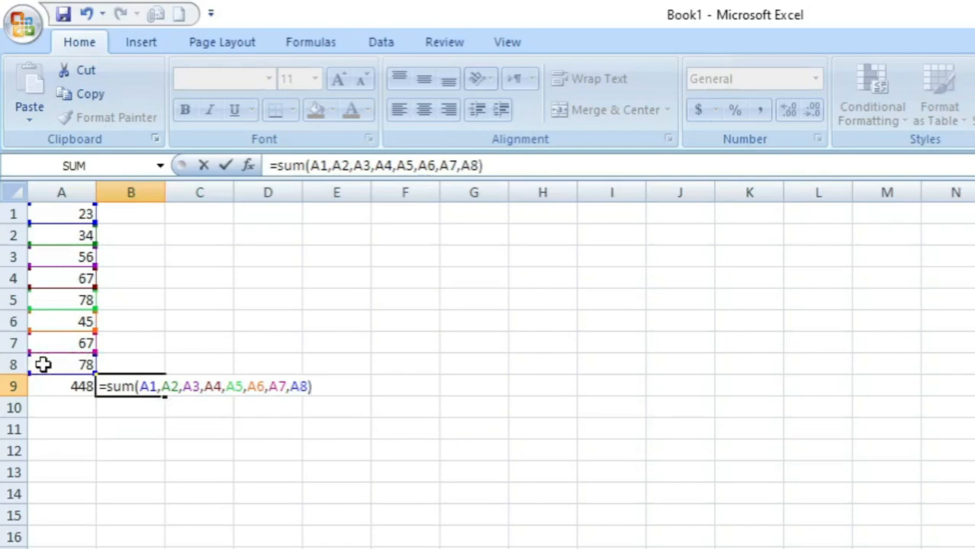
key(Return)
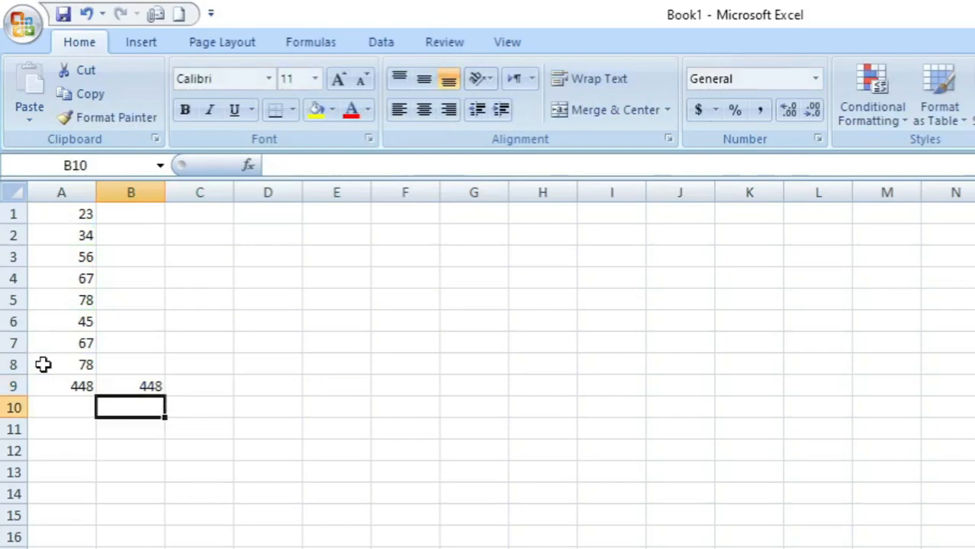
Compare the formulas behind the totals in A9 and B9, ending on the empty cell C9.
key(Up)
key(Left)
key(Right)
key(Right)
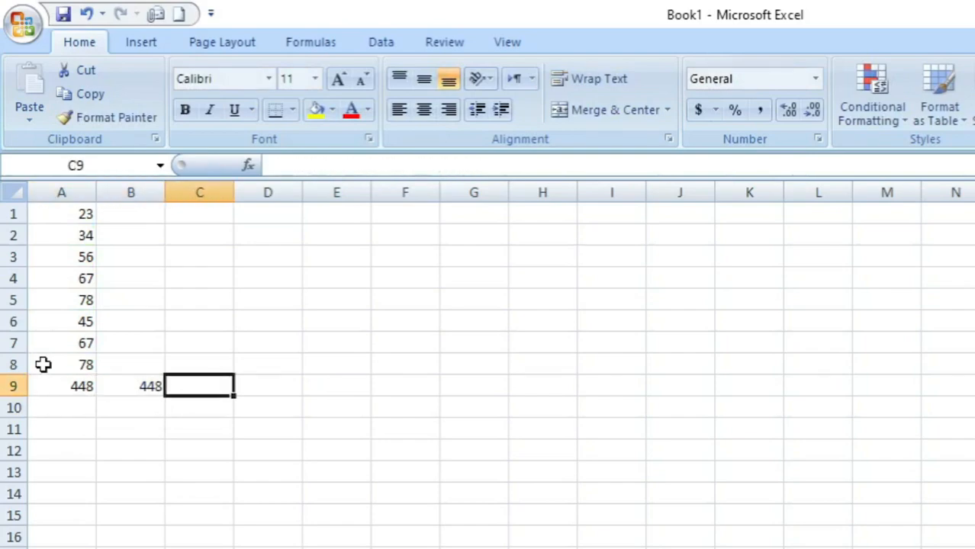
key(Left)
key(Left)
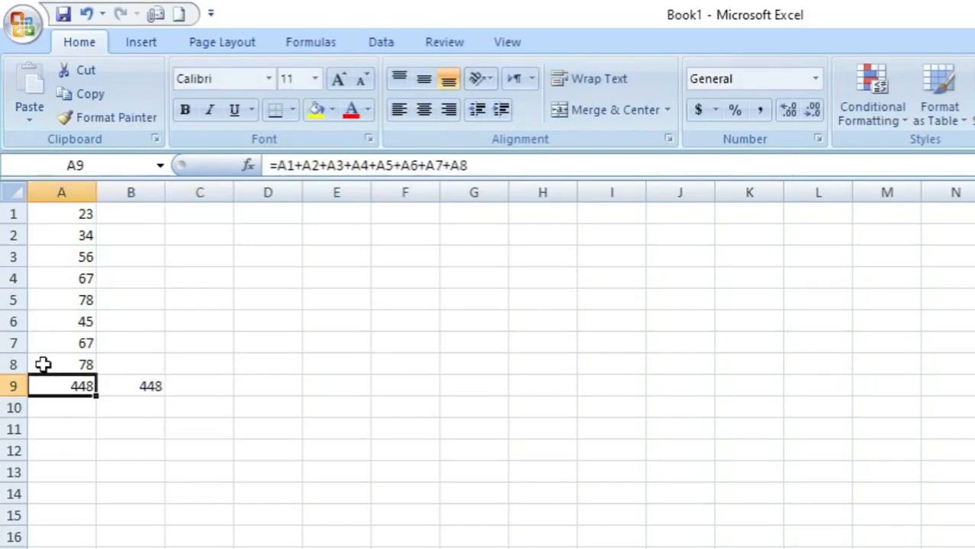
key(Right)
key(Right)
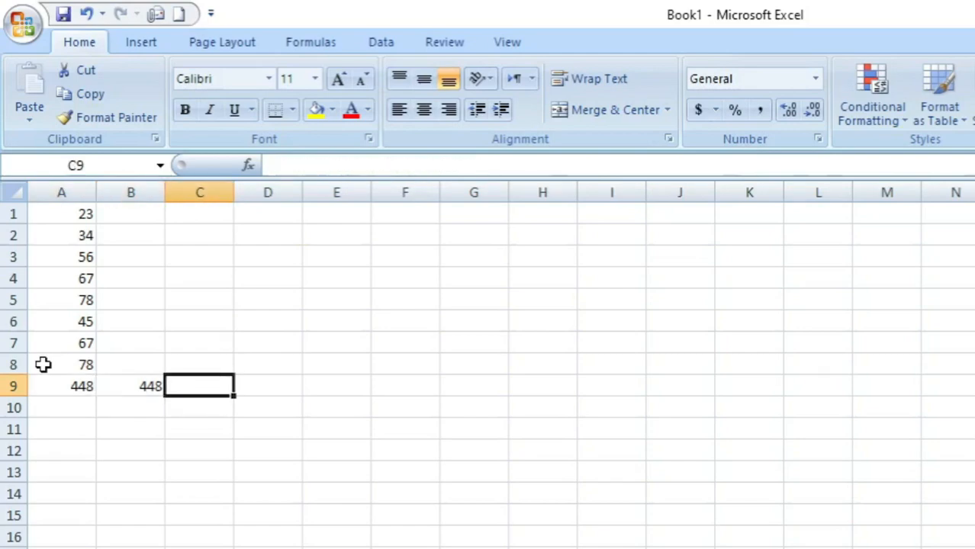
text(=su)
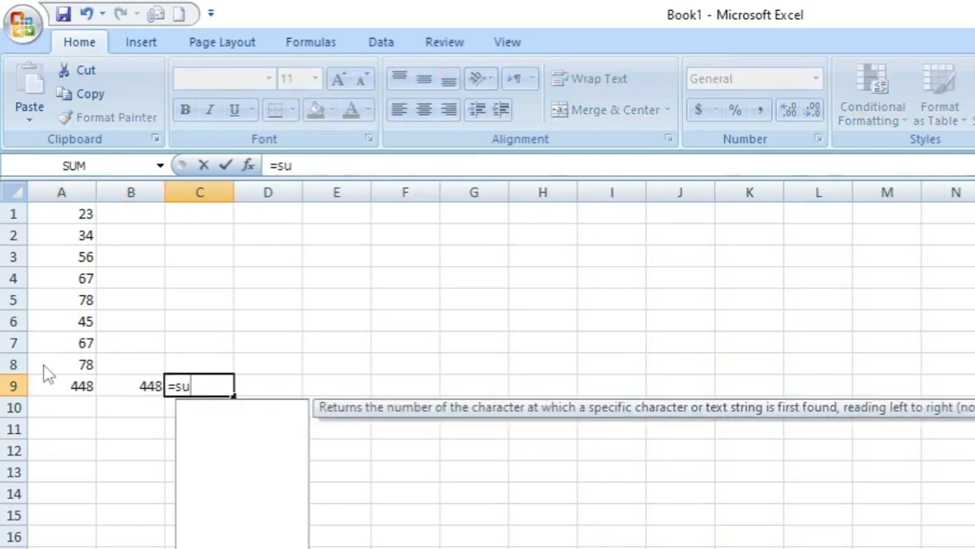
key(Right)
key(Left)
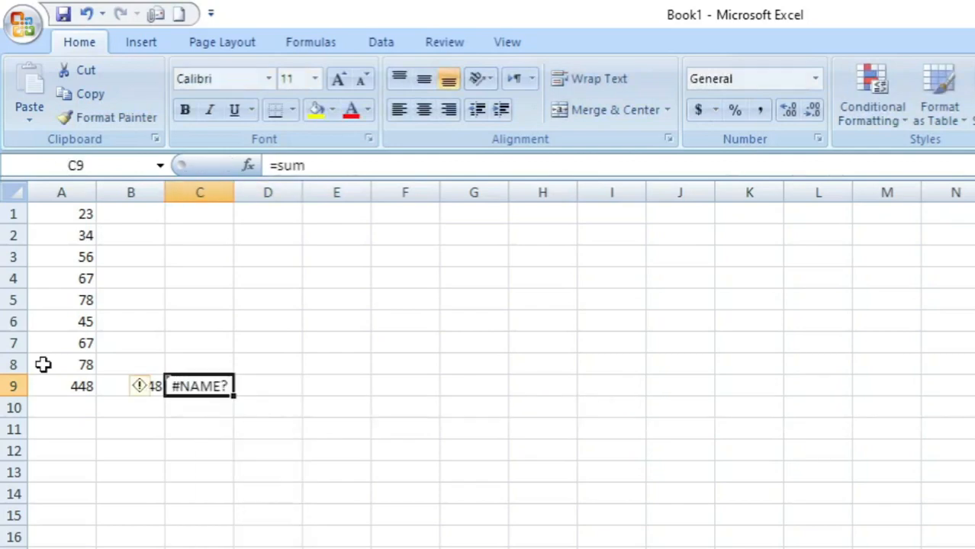
Total the column in cell C9 with the SUM function over the whole range: =sum(A1:A8).
text(=sum)
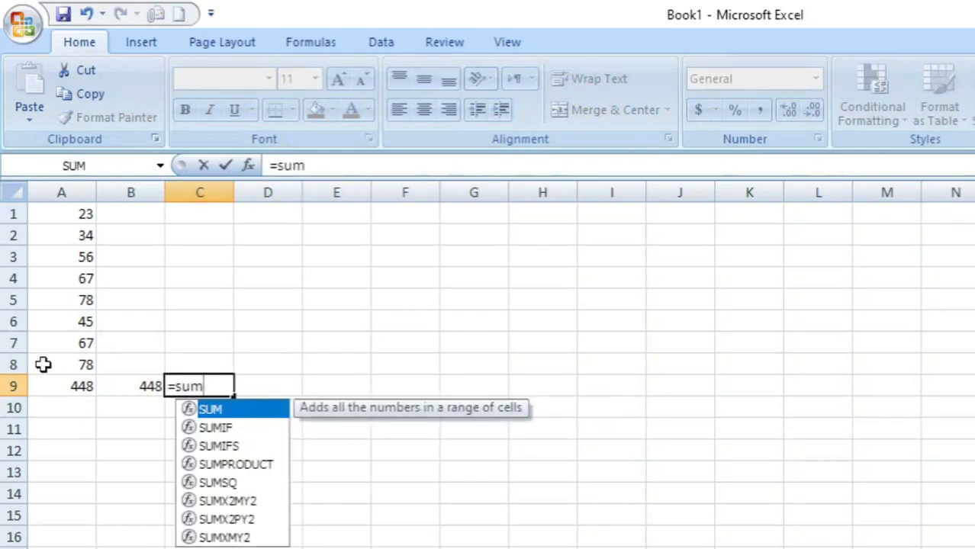
text(()
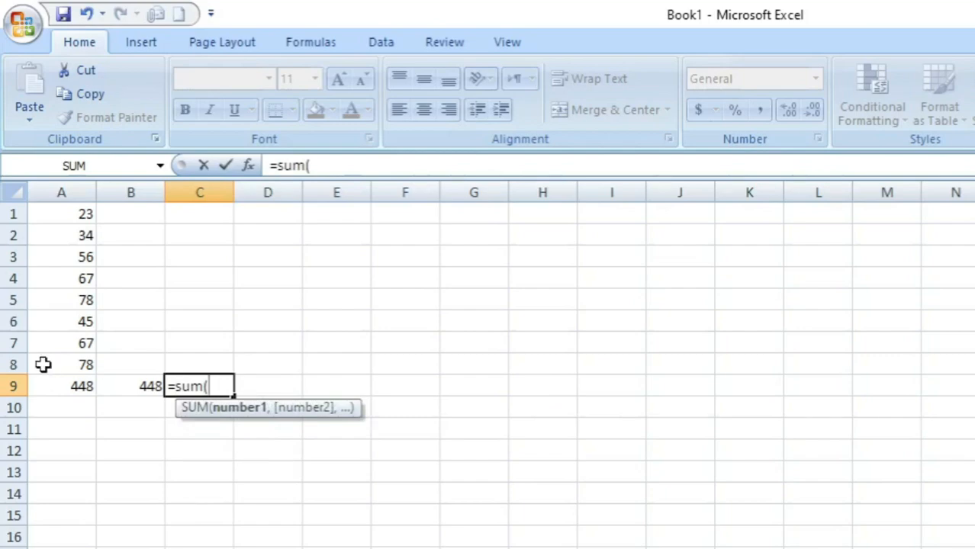
drag(48, 216, 63, 369)
text())
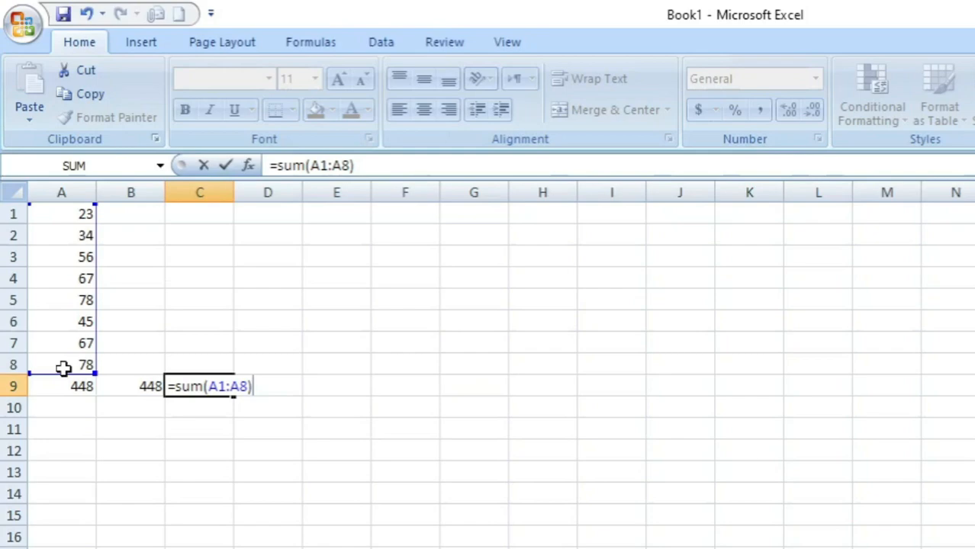
key(Return)
key(Up)
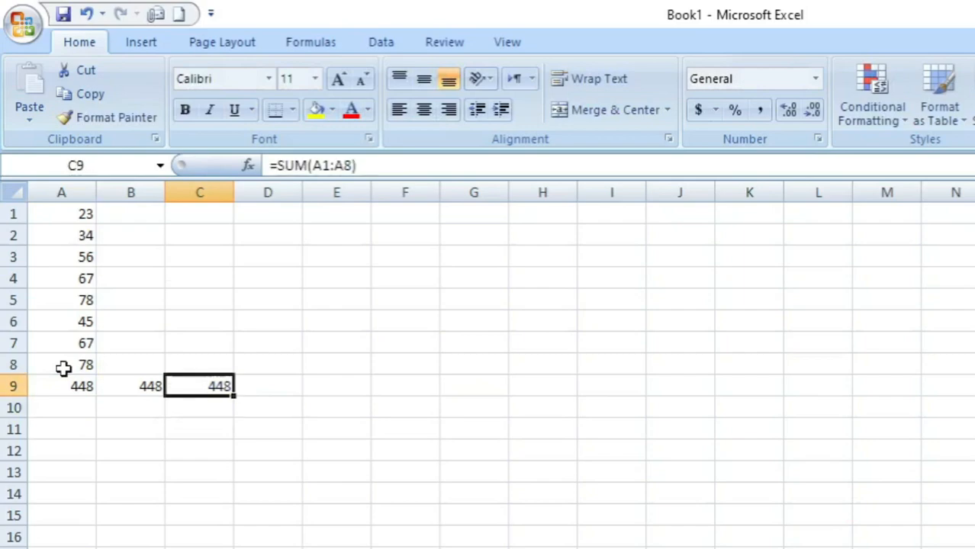
Compare the formulas behind the three totals in cells A9, B9 and C9.
key(Left)
key(Left)
key(Right)
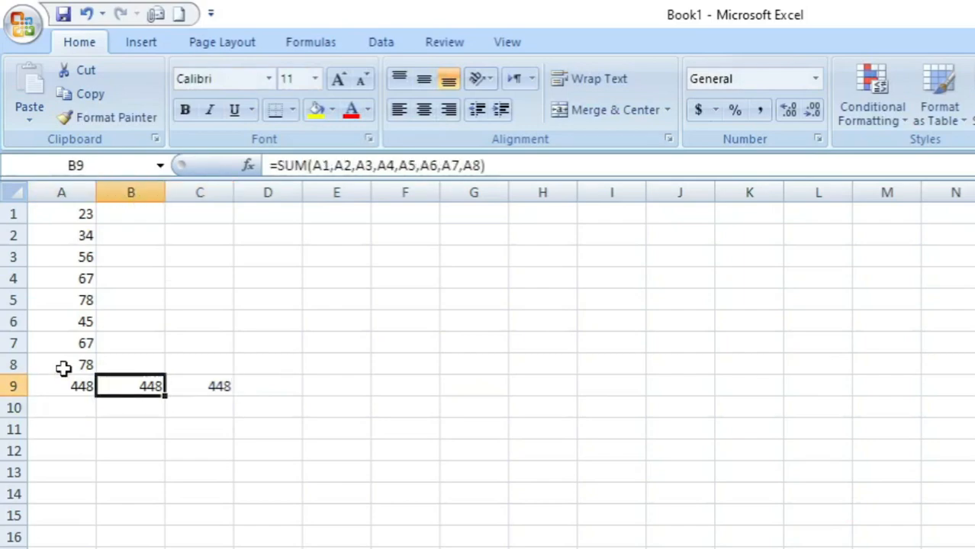
key(Right)
key(Left)
key(Left)
key(Right)
key(Left)
key(Right)
key(Right)
key(Left)
key(Right)
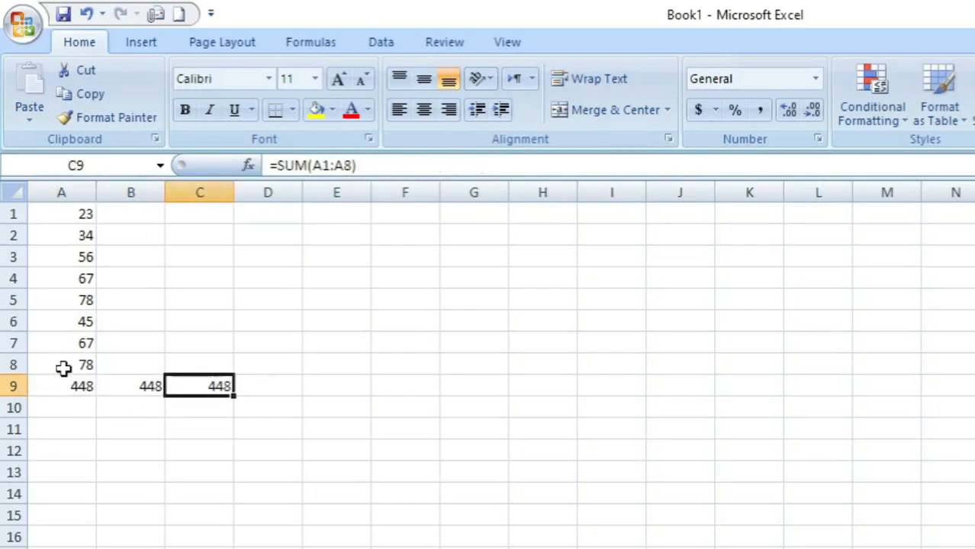
key(Left)
key(Right)
key(Left)
key(Right)
key(Up)
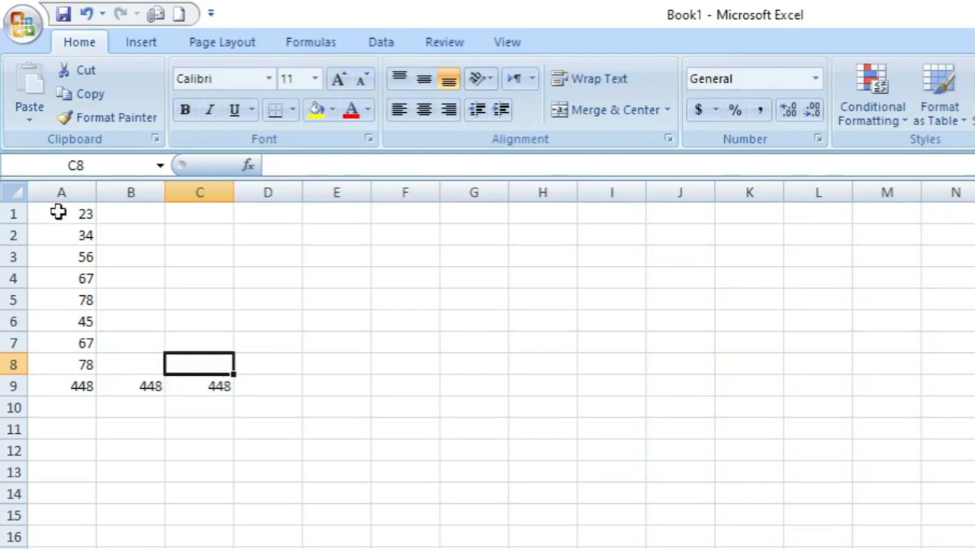
Highlight the summed numbers in cells A1 to A8 for review and clear the selection.
drag(58, 213, 50, 369)
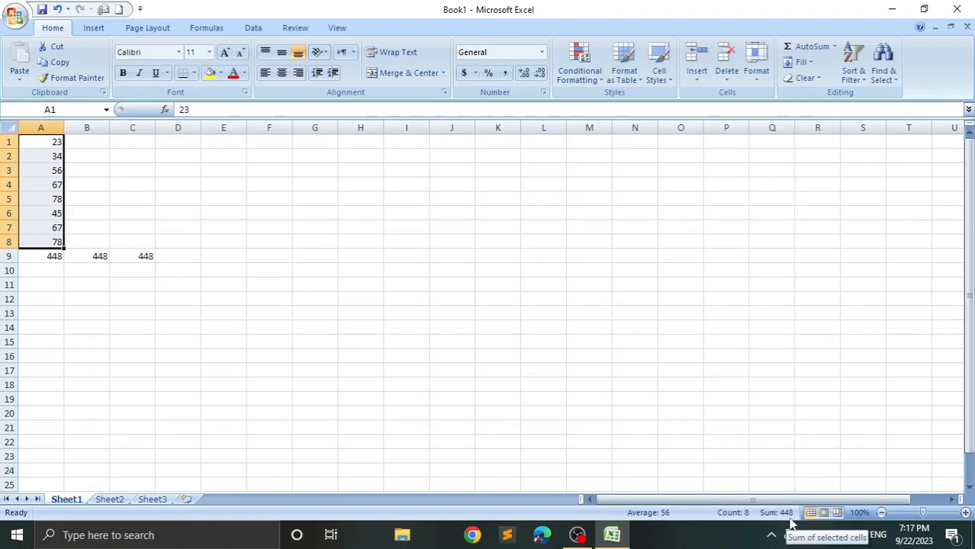
click(172, 259)
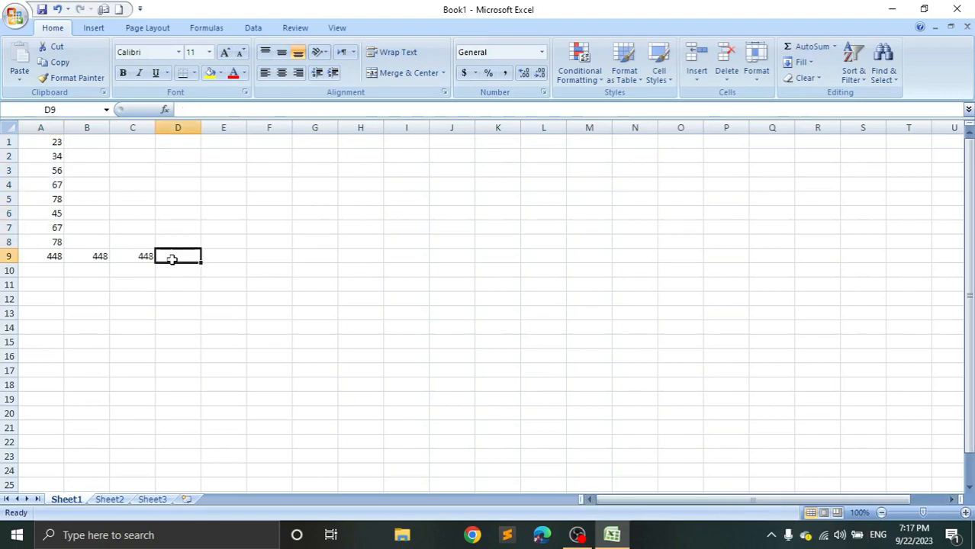
click(314, 210)
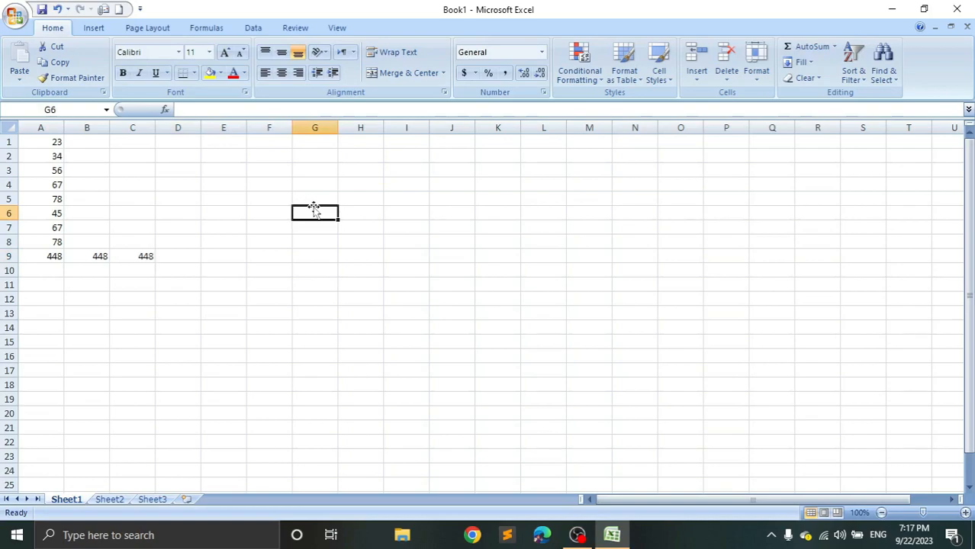
Change the first number of the column, in cell A1, to 55.
click(29, 199)
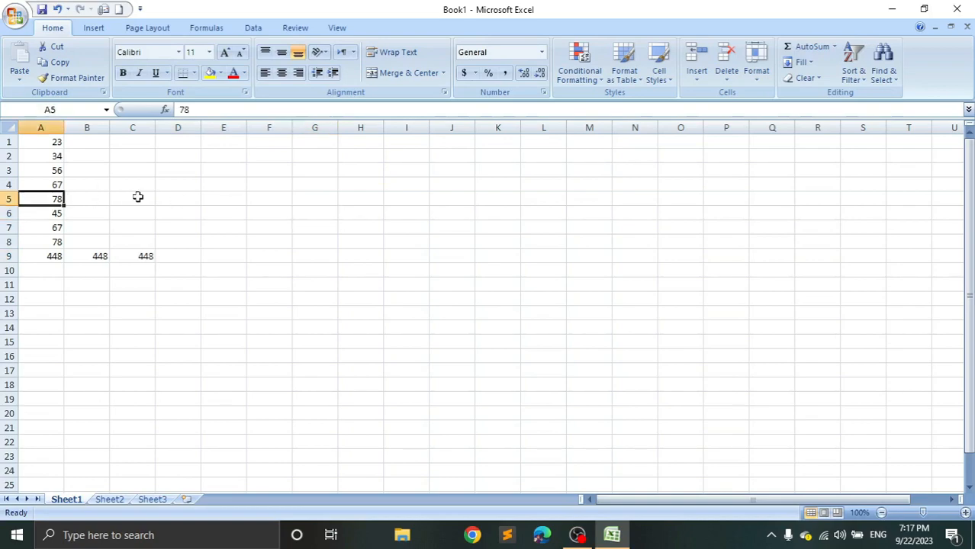
key(Up)
key(Up)
key(Up)
key(Up)
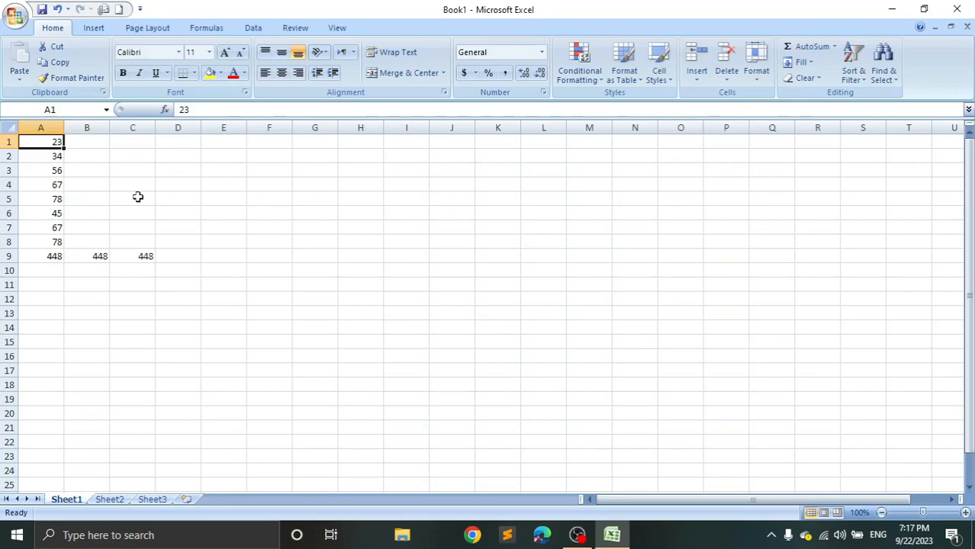
text(55)
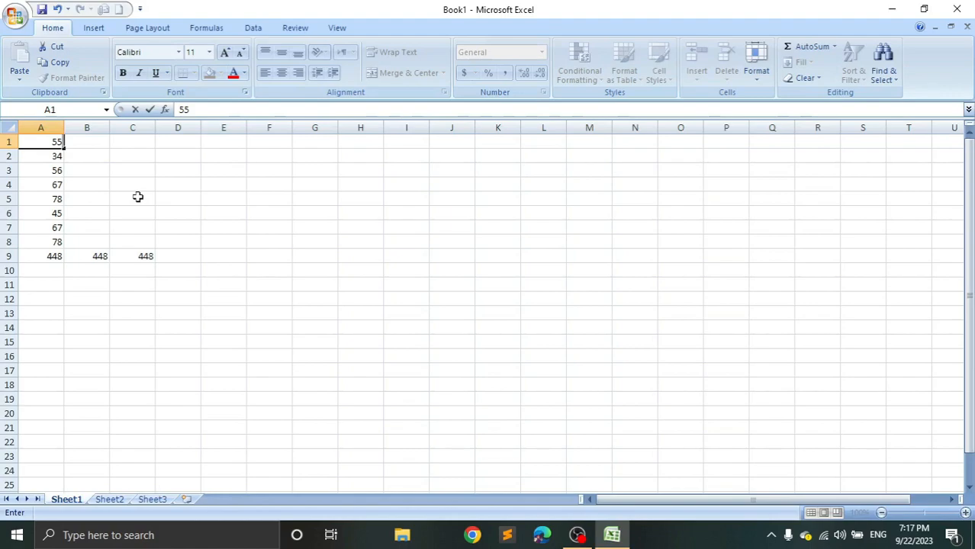
key(Return)
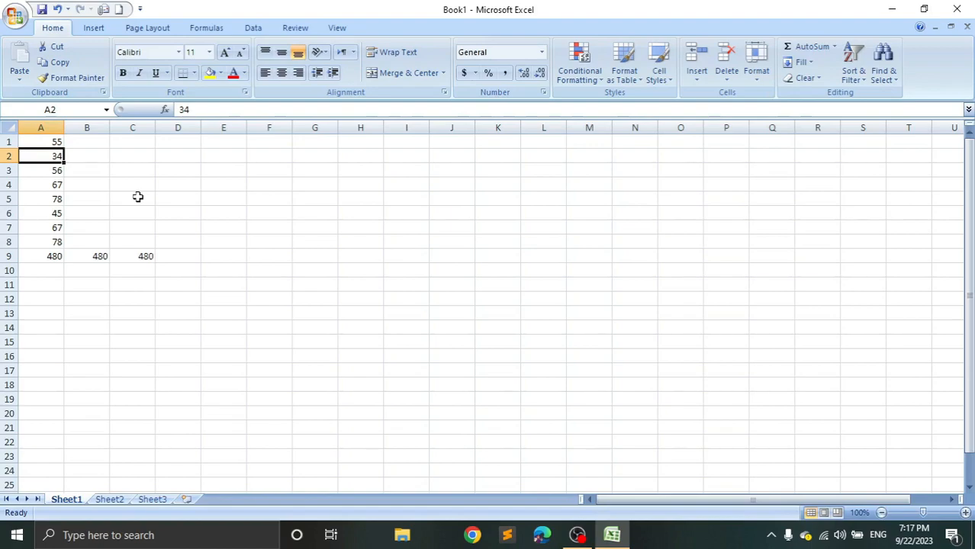
Change the last number of the column, in cell A8, to 56 and check the totals across to C9.
key(Down)
key(Down)
key(Down)
key(Down)
key(Down)
key(Down)
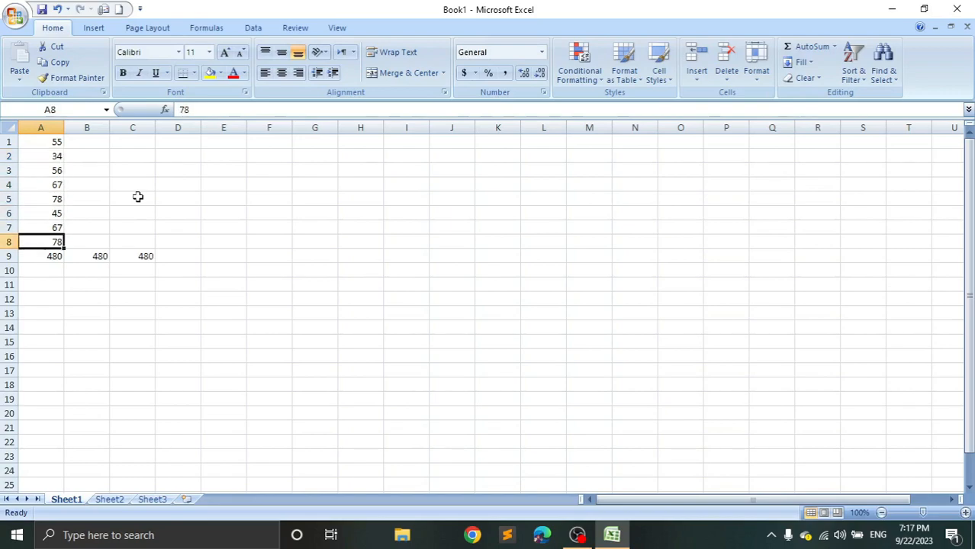
text(56)
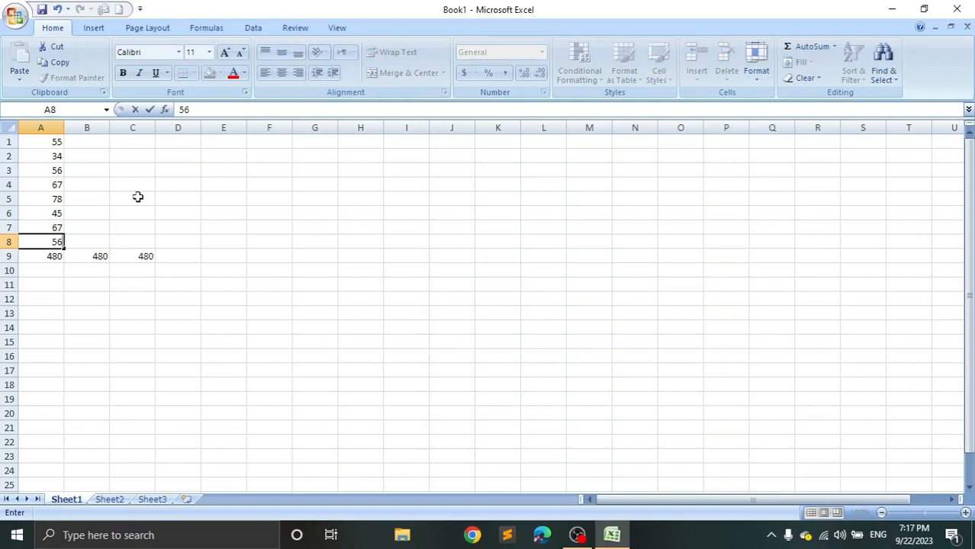
key(Return)
key(Right)
key(Right)
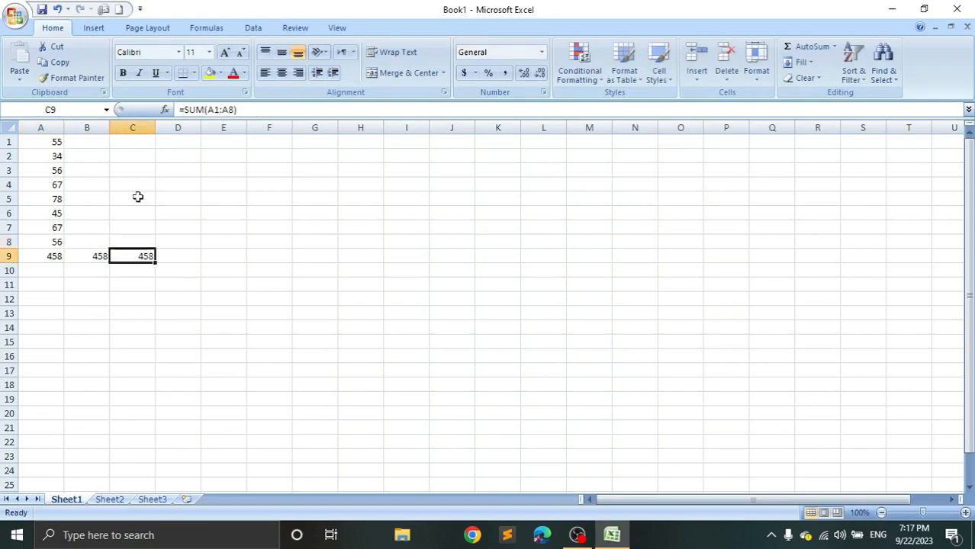
Enter 34 in cell H5 and 45 in cell I5 as numbers for a subtraction.
key(Up)
key(Up)
key(Up)
key(Up)
key(Up)
key(Down)
key(Right)
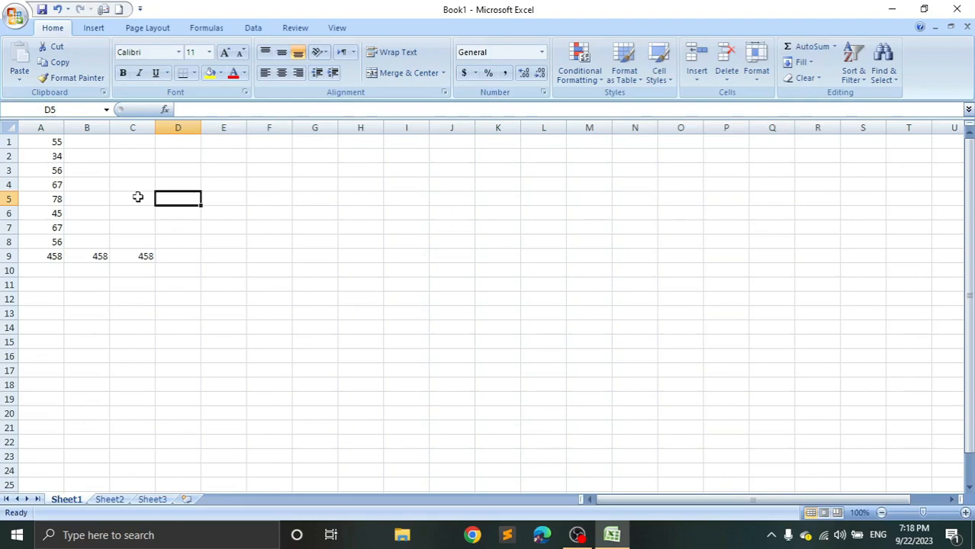
key(Right)
key(Right)
key(Right)
key(Right)
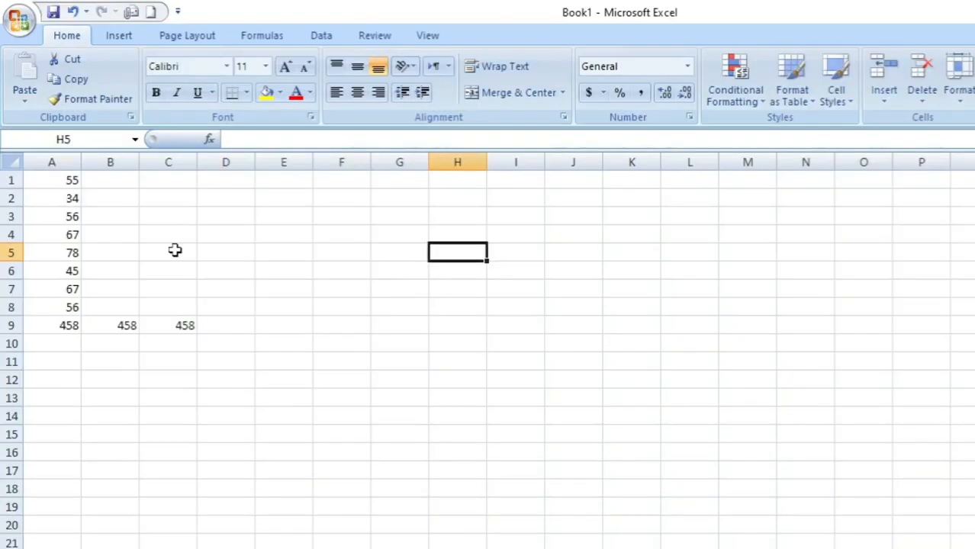
text(34)
key(Right)
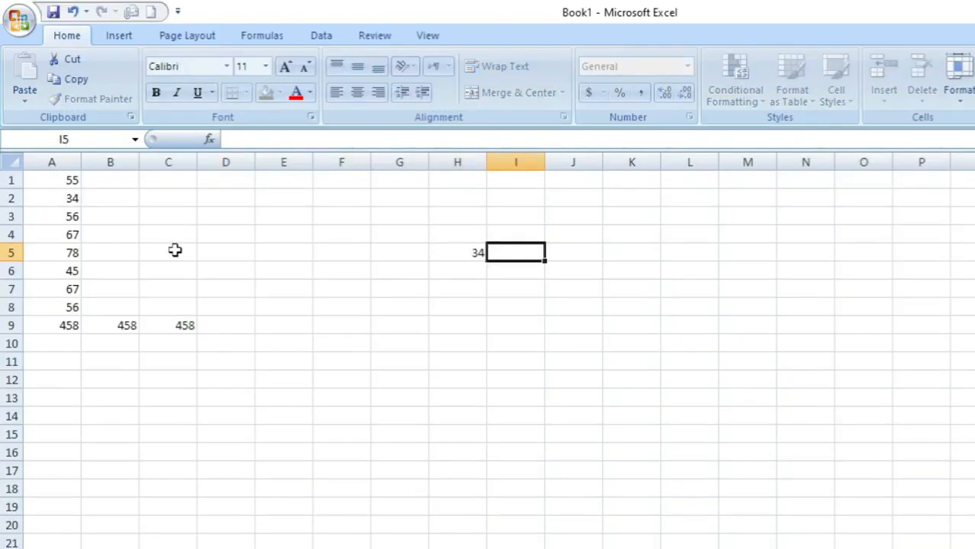
text(45)
key(Return)
Subtract H5 from I5 in cell I6 with the formula =I5-H5.
key(Left)
key(Right)
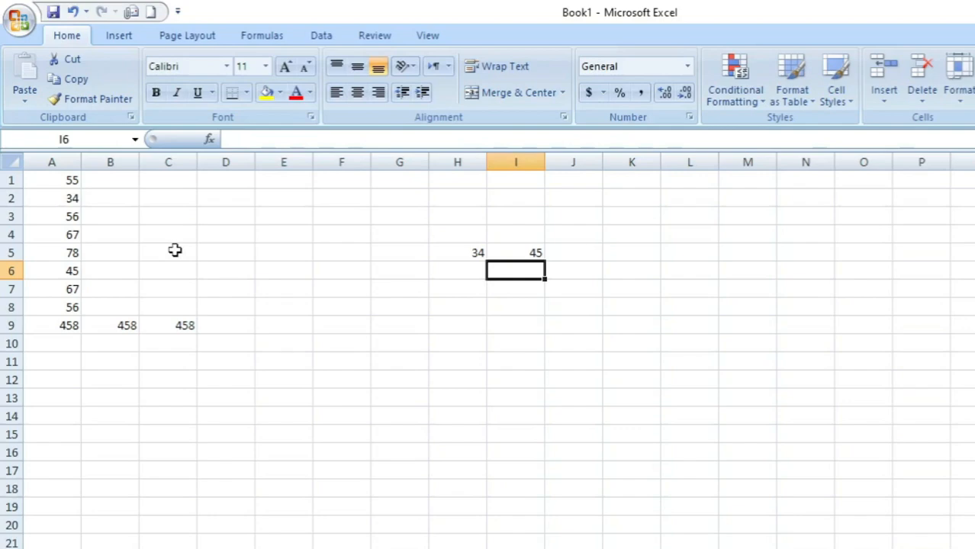
key(Up)
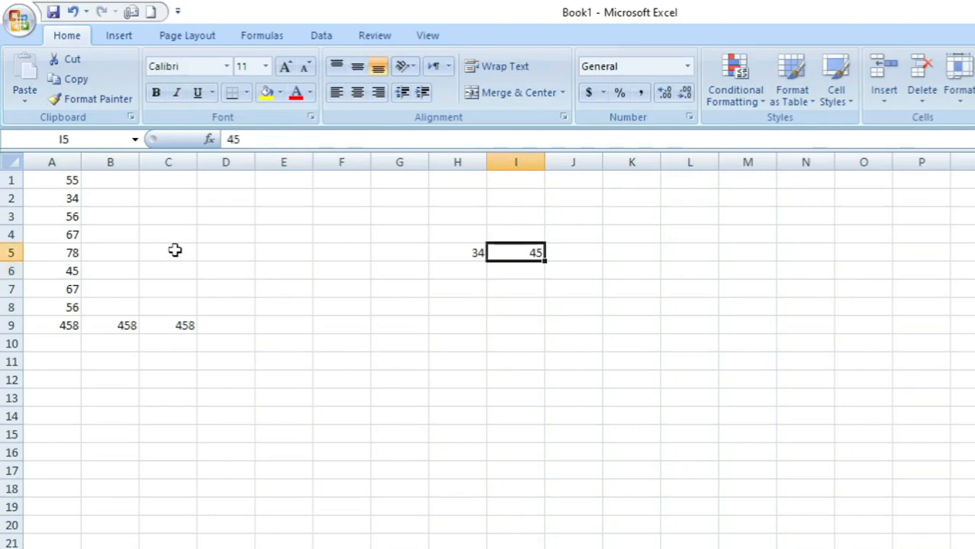
key(Left)
key(Right)
key(Down)
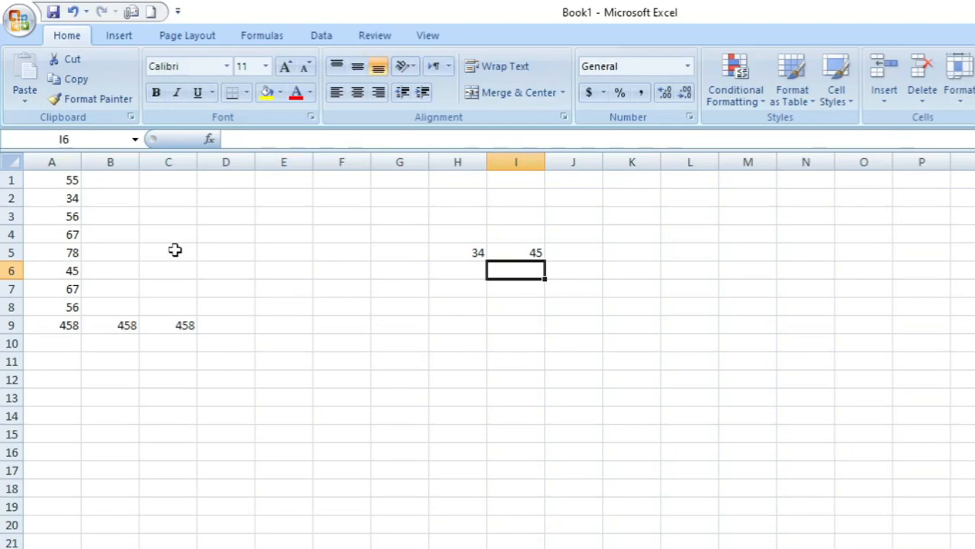
text(=)
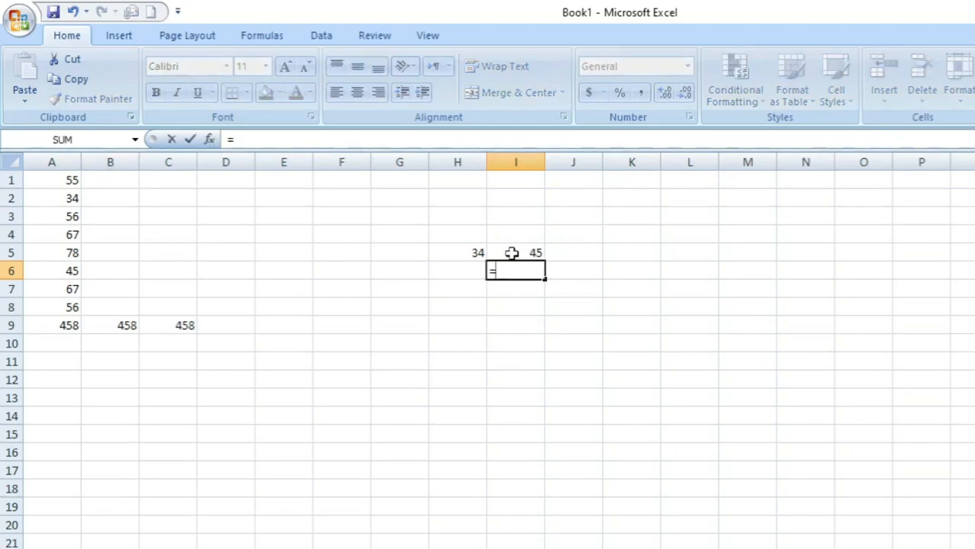
click(511, 253)
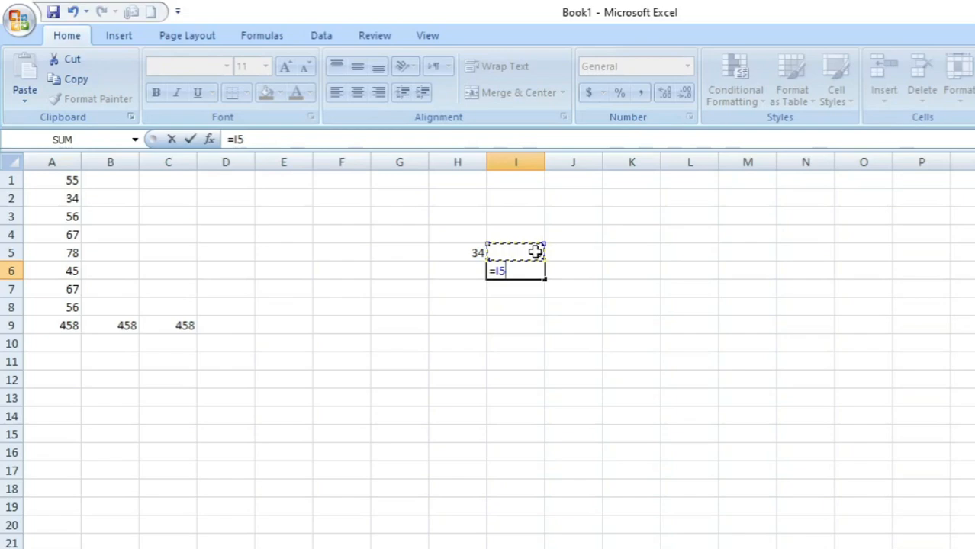
text(-)
click(454, 249)
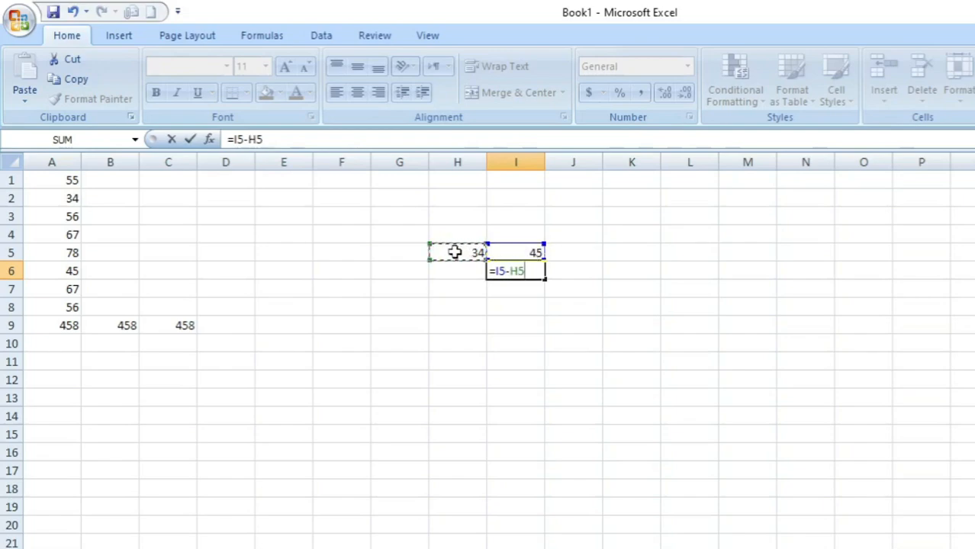
key(Return)
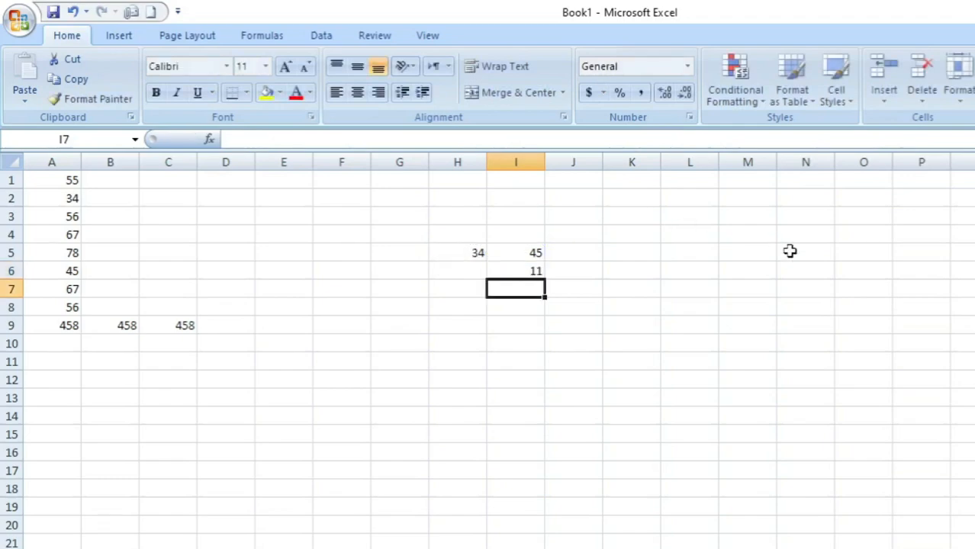
Change the number subtracted by the I6 formula, in cell H5, to 22.
key(Up)
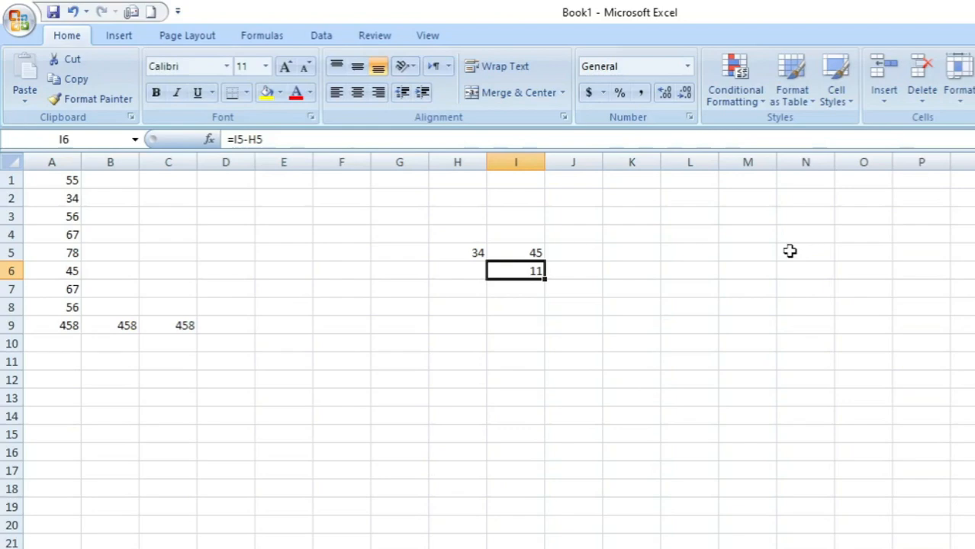
key(Up)
key(Left)
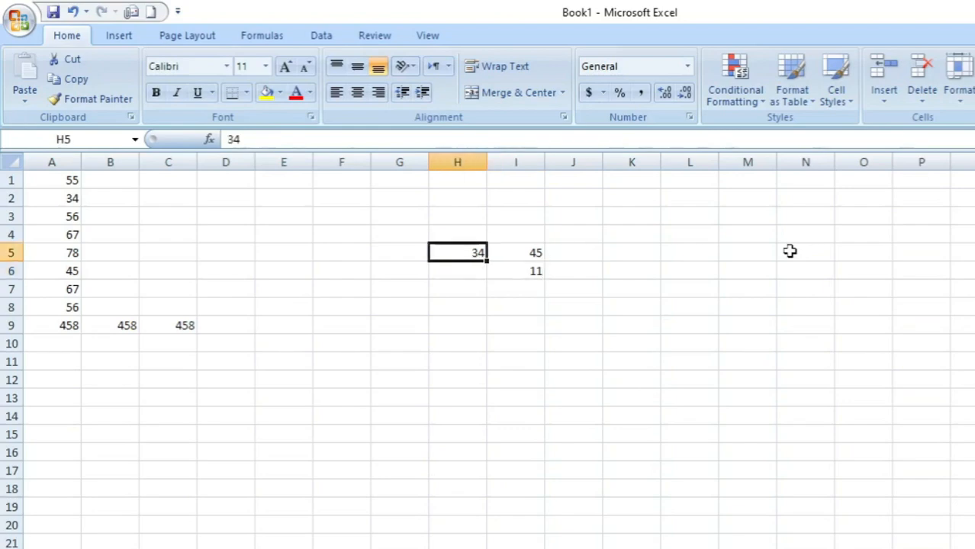
text(22)
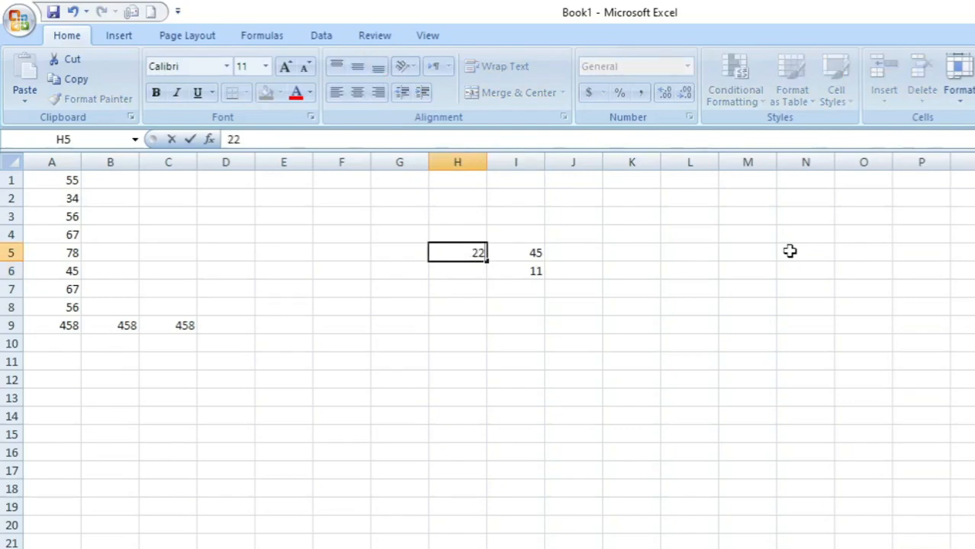
key(Return)
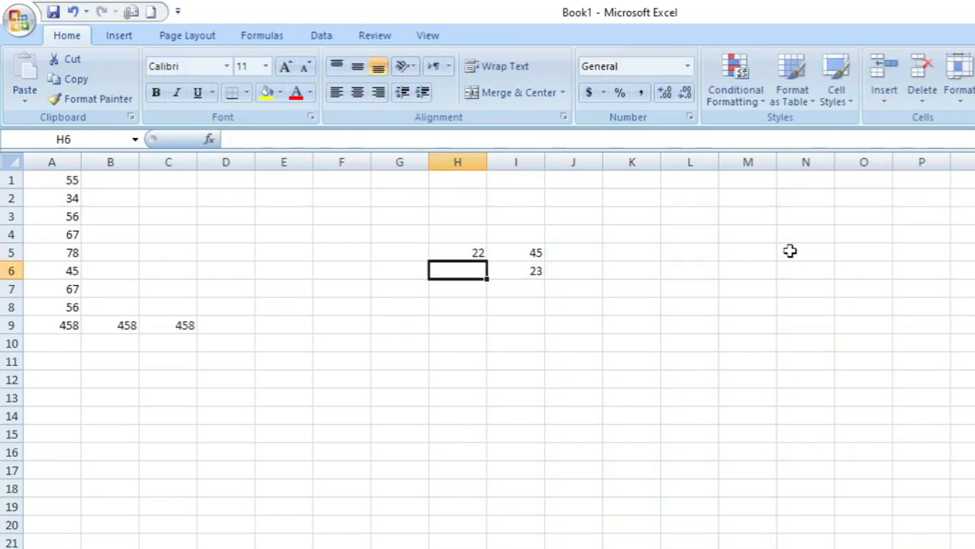
Replace the formula in I6 with the reversed subtraction =H5-I5.
key(Up)
key(Down)
key(Right)
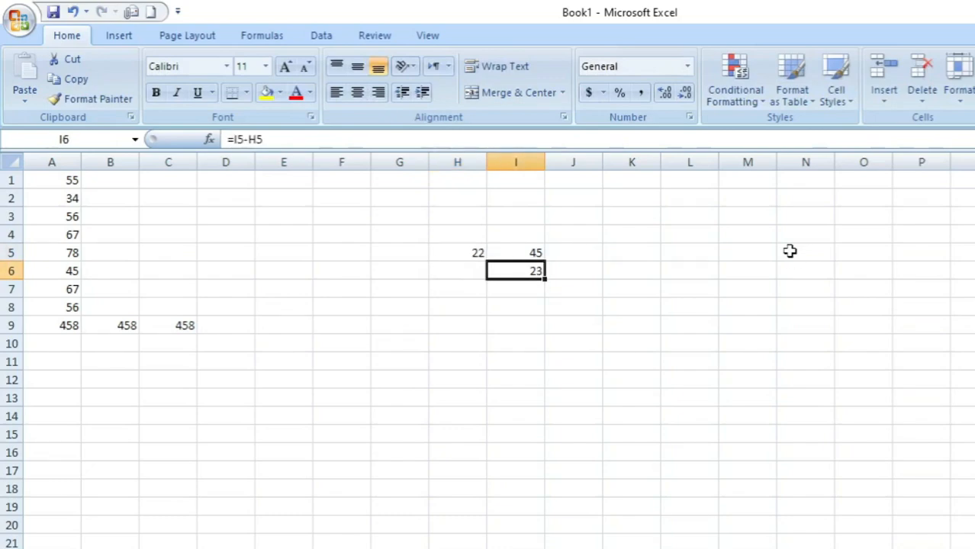
text(=)
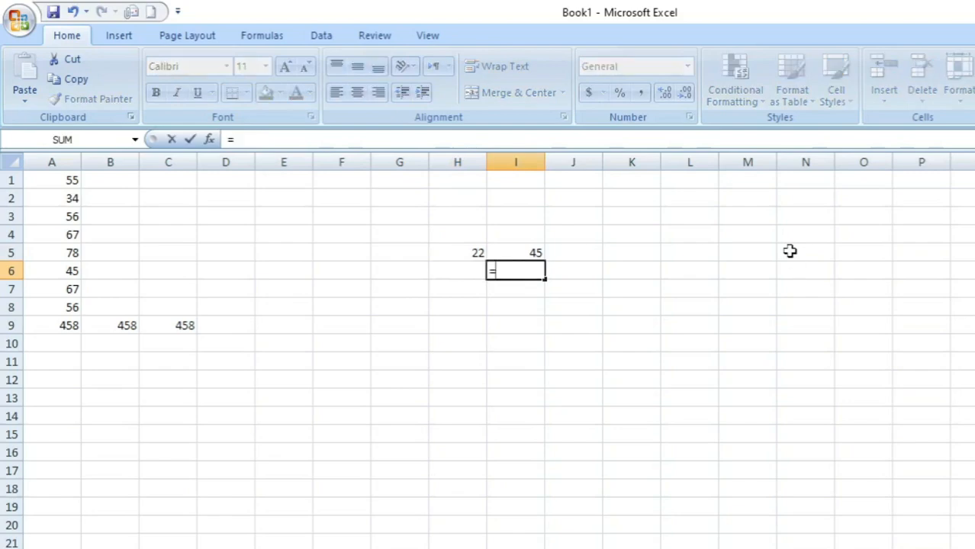
click(450, 251)
text(-)
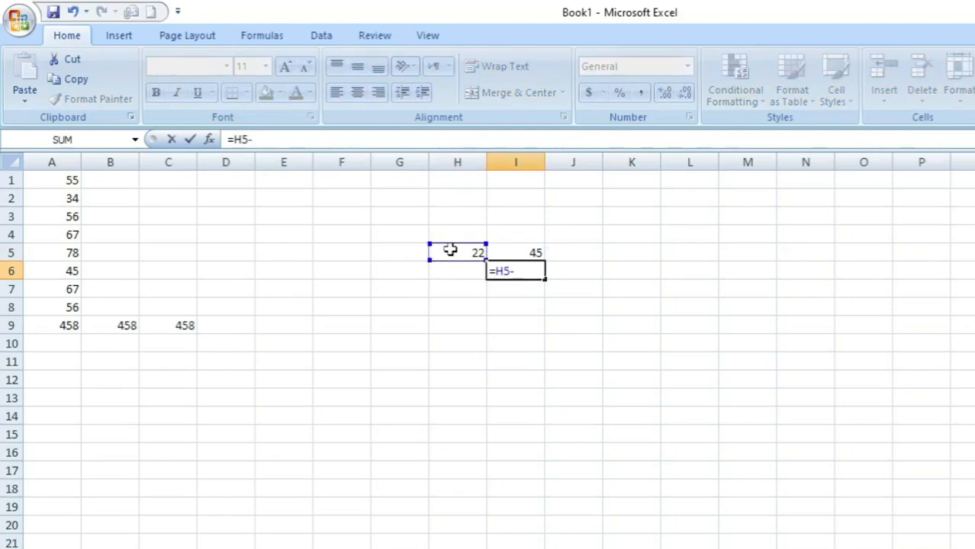
click(515, 250)
key(Return)
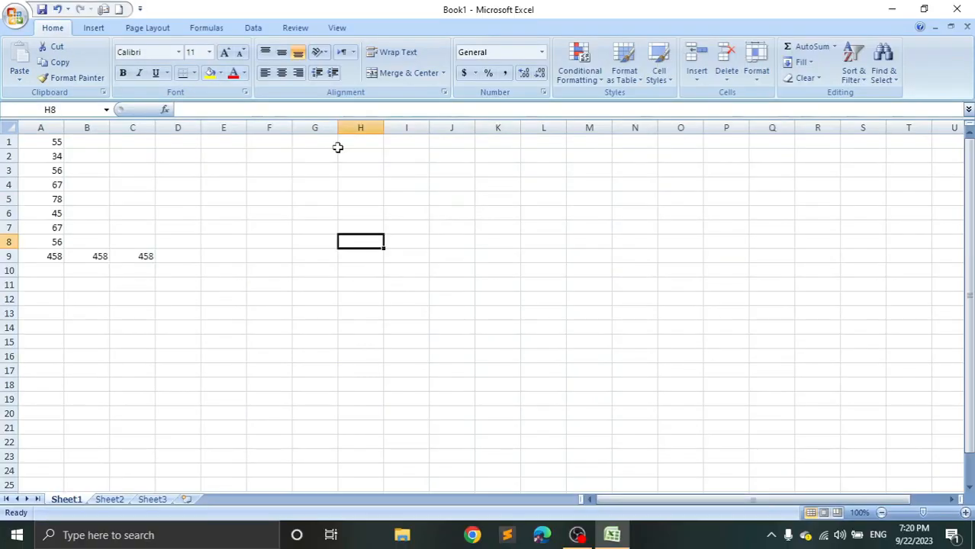
Enter the headings minus, mult and div in cells H8, I8 and J8.
text(minu)
text(s)
key(Tab)
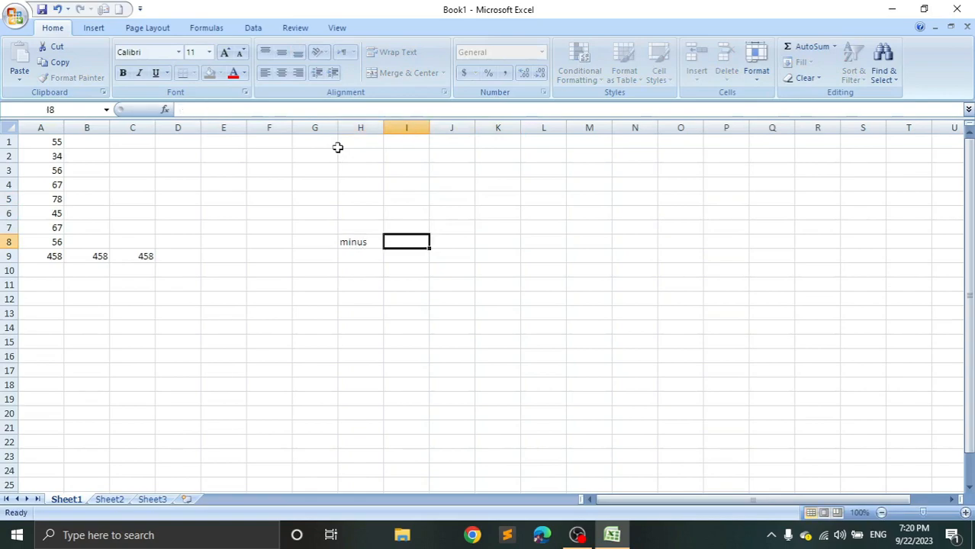
text(mult)
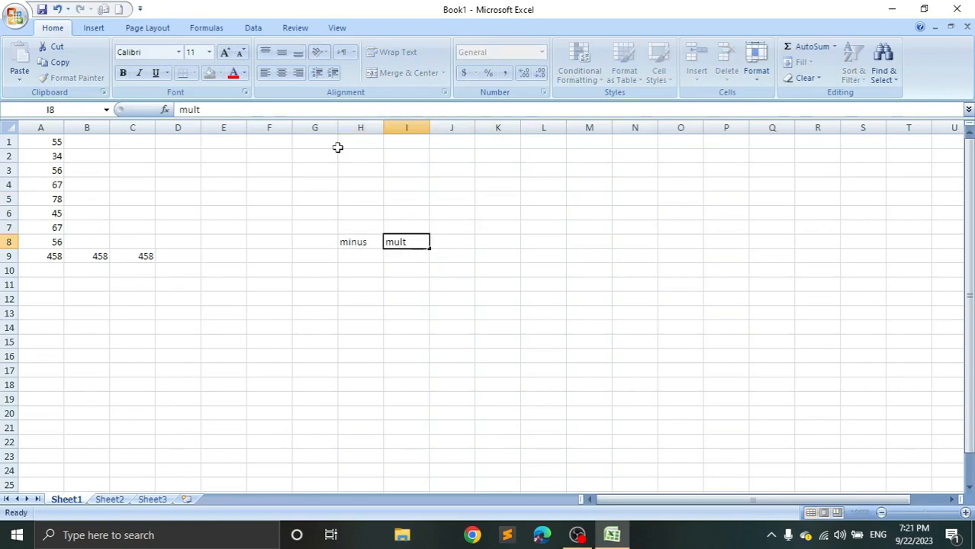
key(Tab)
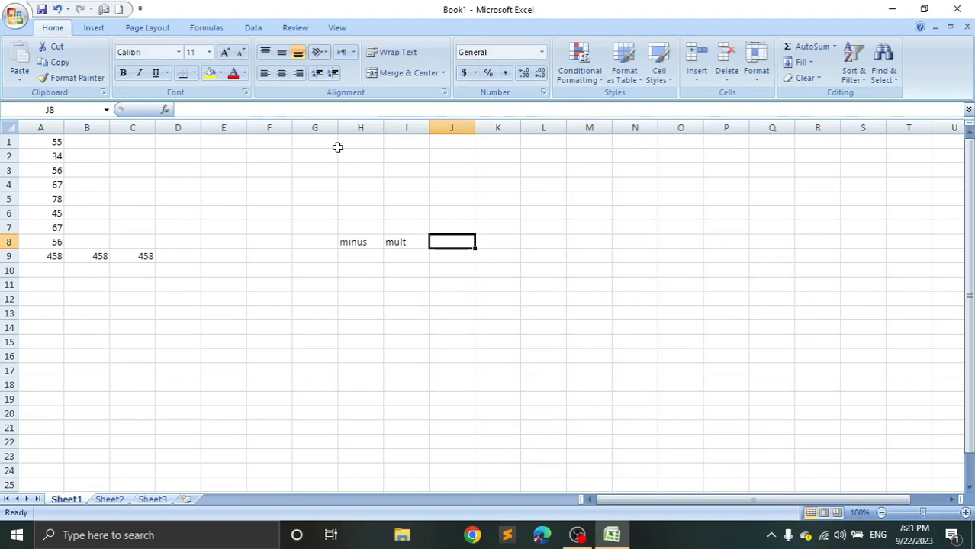
text(div)
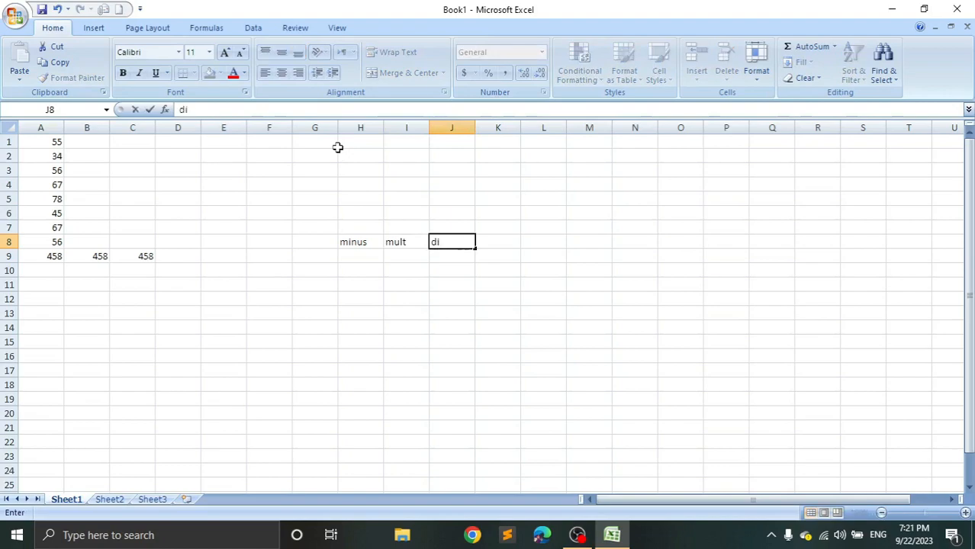
key(Return)
Enter the two operands above the headings: 23 in cell H6 and 34 in cell I6.
key(Left)
key(Left)
key(Up)
key(Up)
key(Up)
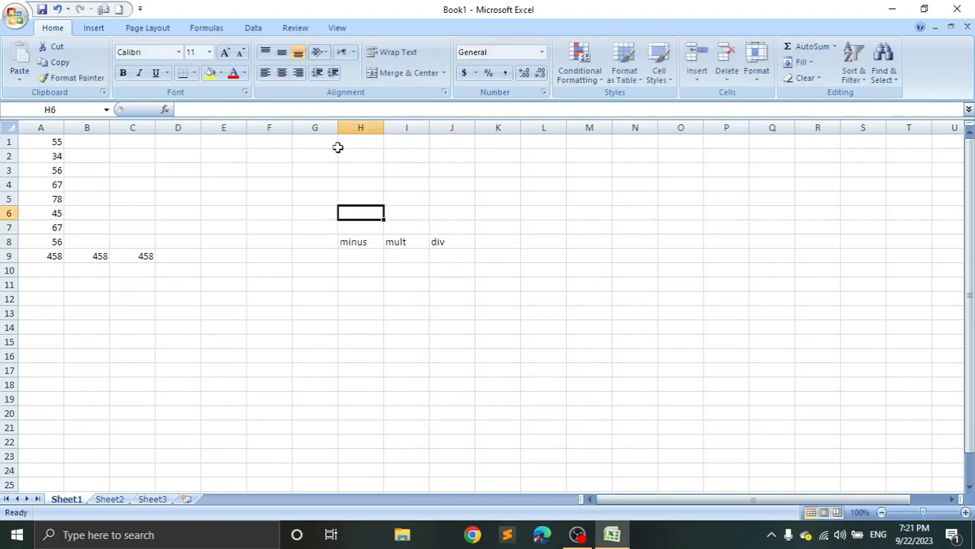
key(Up)
key(Up)
key(Down)
key(Down)
text(23)
key(Tab)
text(34)
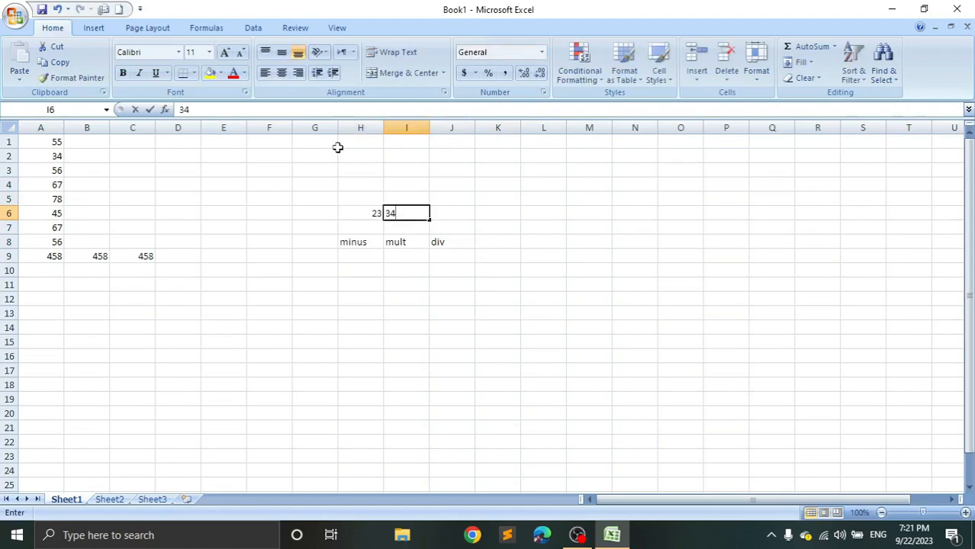
key(Tab)
Subtract H6 from I6 under the minus heading, in cell H9, with the formula =I6-H6.
key(Left)
key(Down)
key(Down)
key(Down)
key(Left)
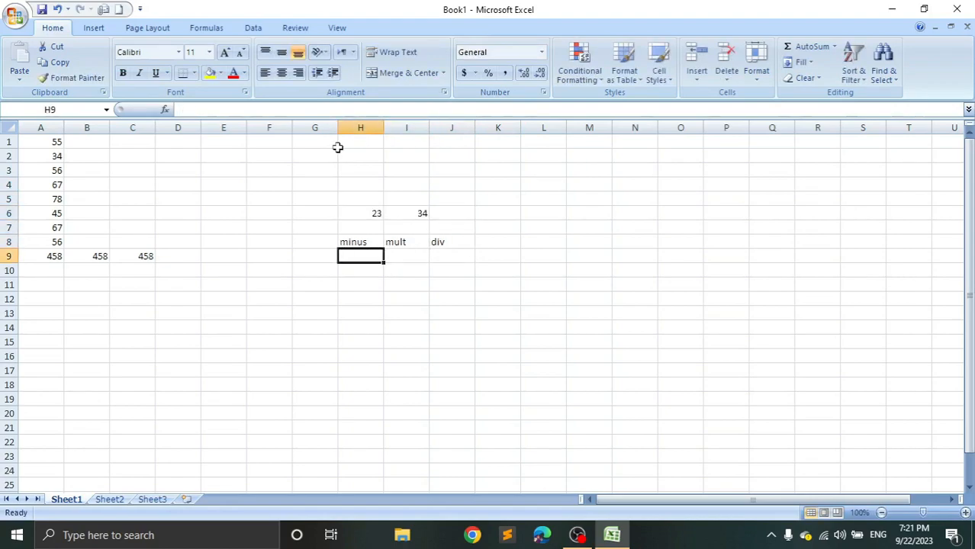
text(=)
key(Up)
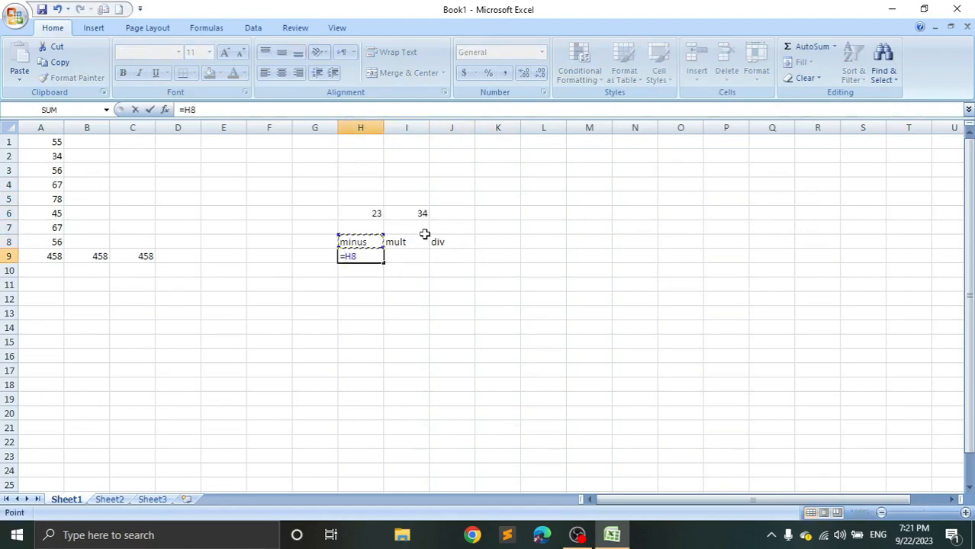
click(406, 214)
text(-)
click(367, 214)
key(Return)
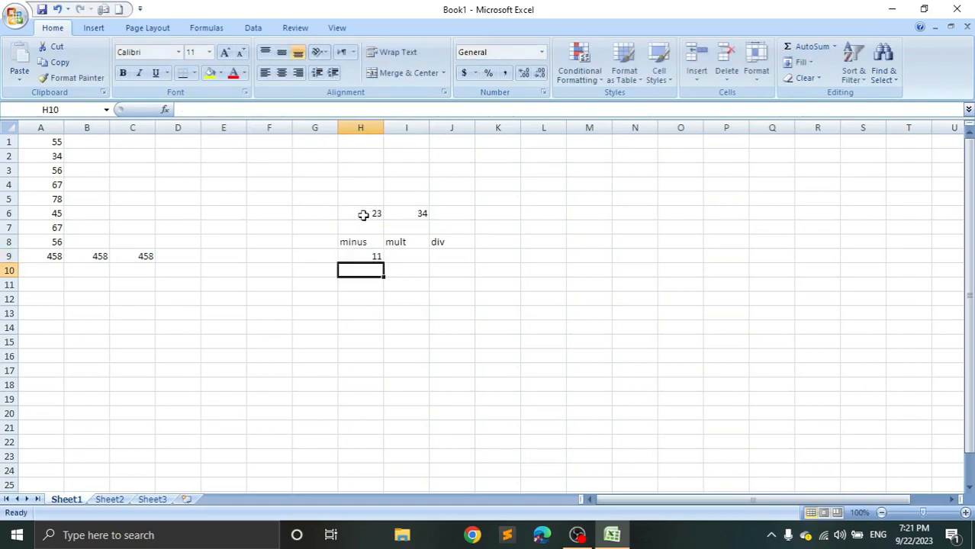
Multiply the two numbers under the mult heading, in cell I9, with the formula =I6*H6.
key(Up)
key(Right)
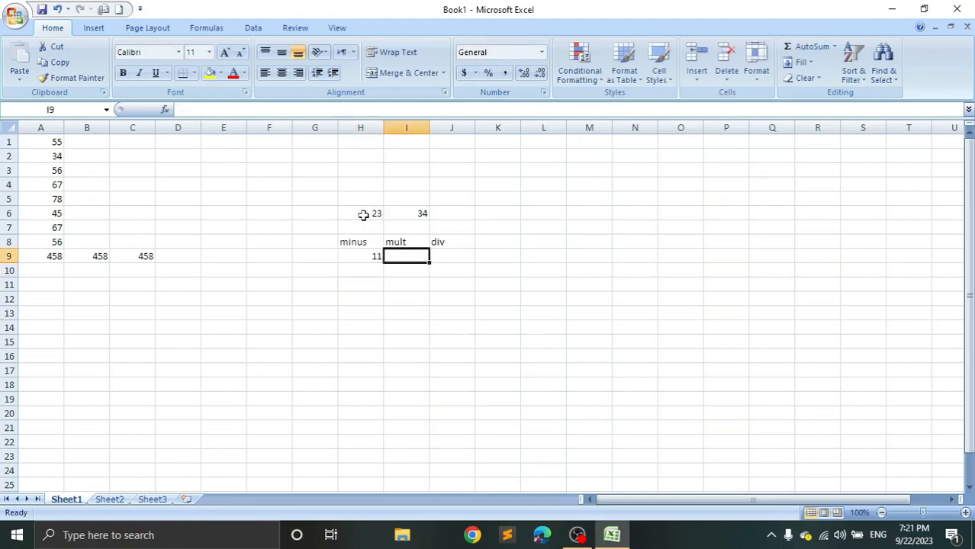
text(=)
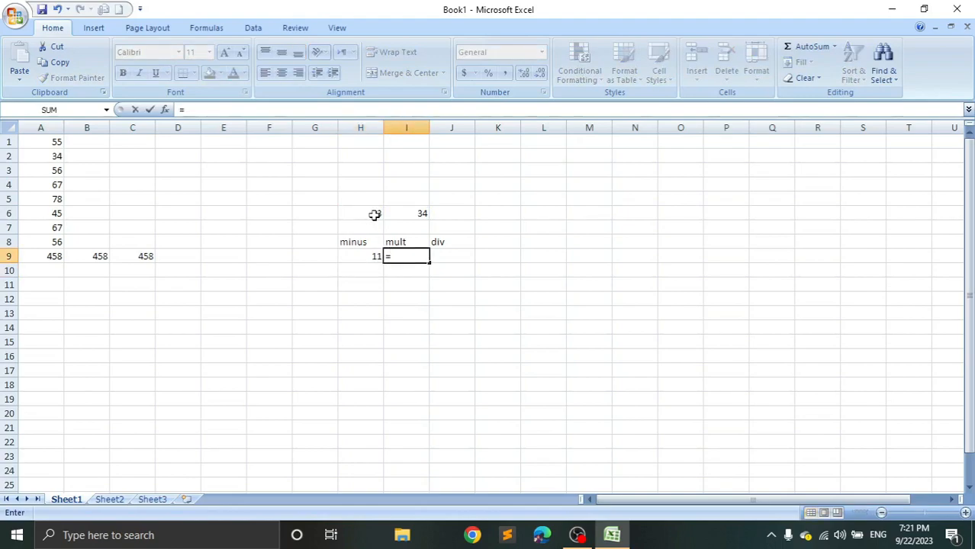
click(412, 215)
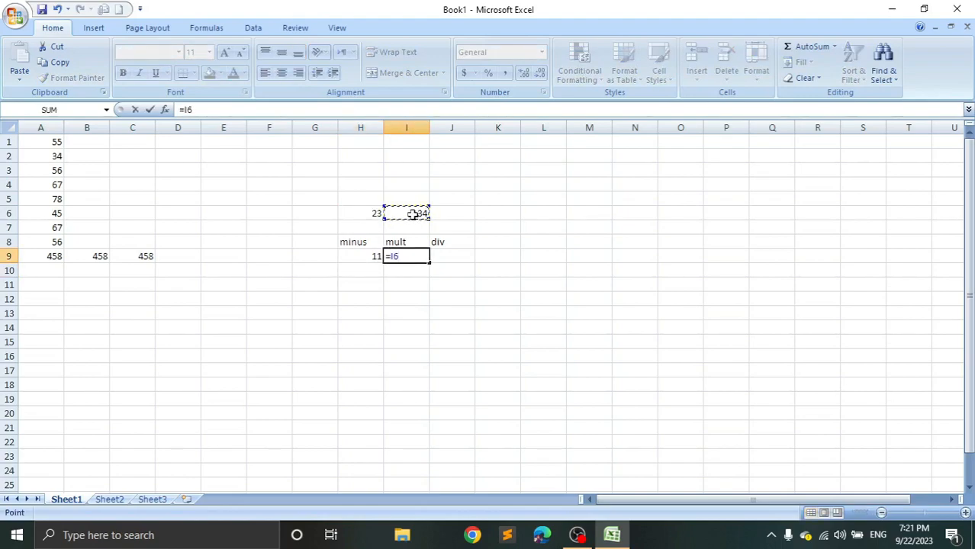
text(*)
click(354, 214)
key(Return)
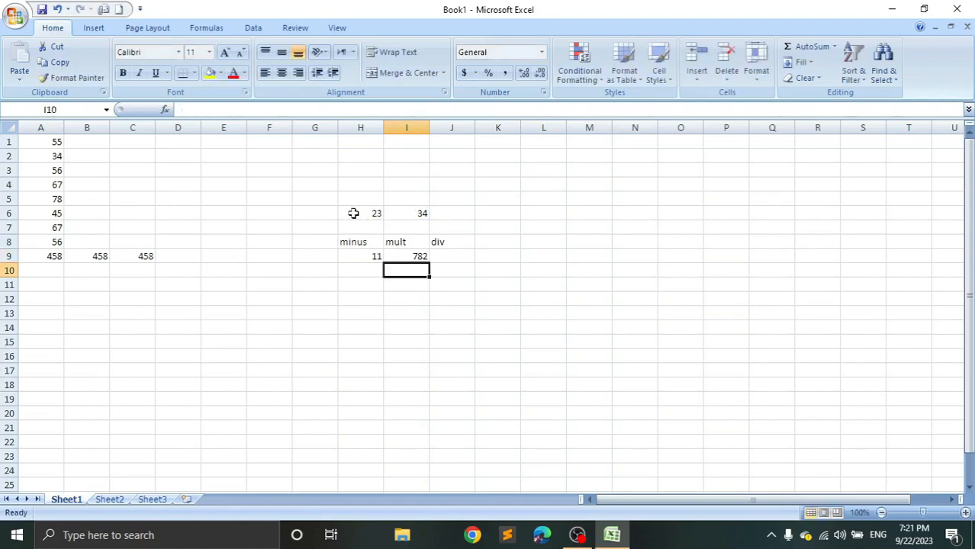
Divide I6 by H6 under the div heading, in cell J9, with the formula =I6/H6.
key(Up)
key(Right)
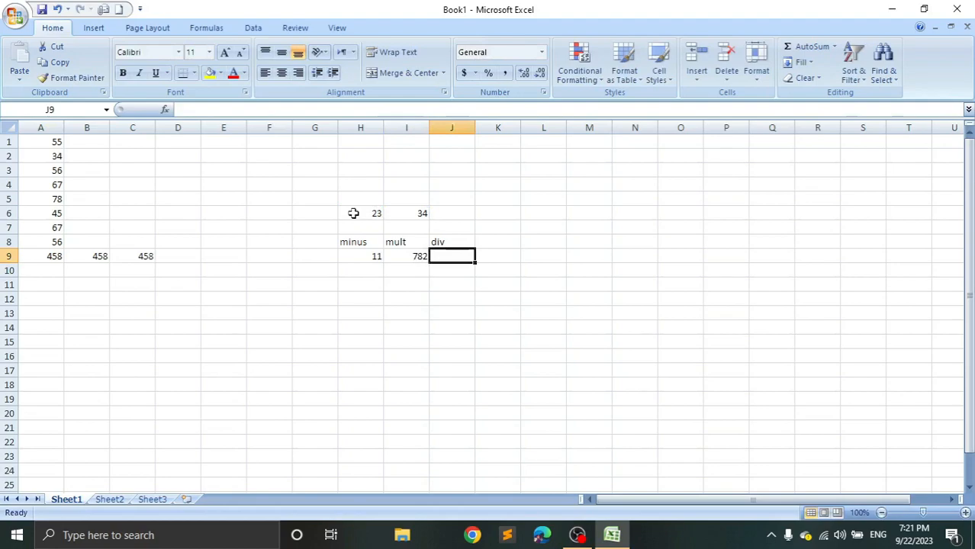
text(=)
click(411, 214)
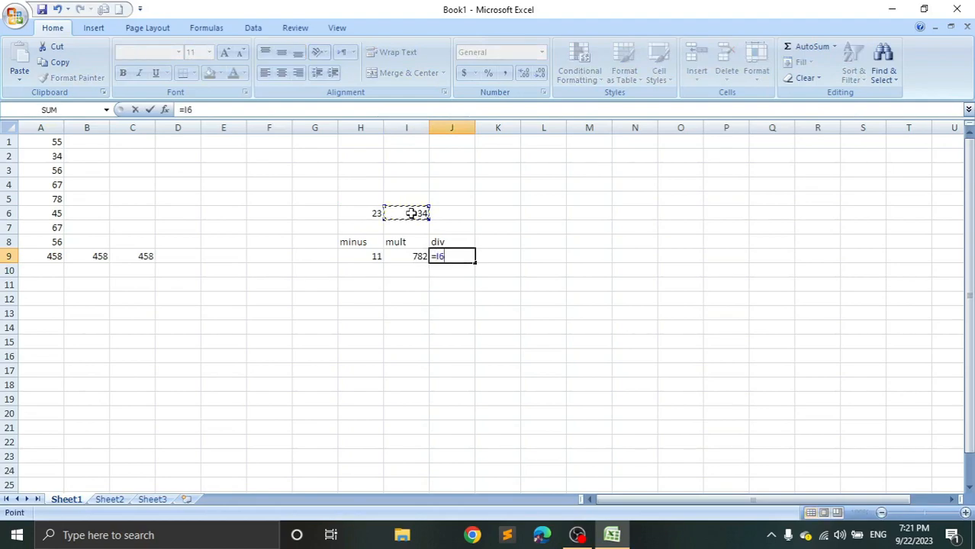
text(/)
click(362, 214)
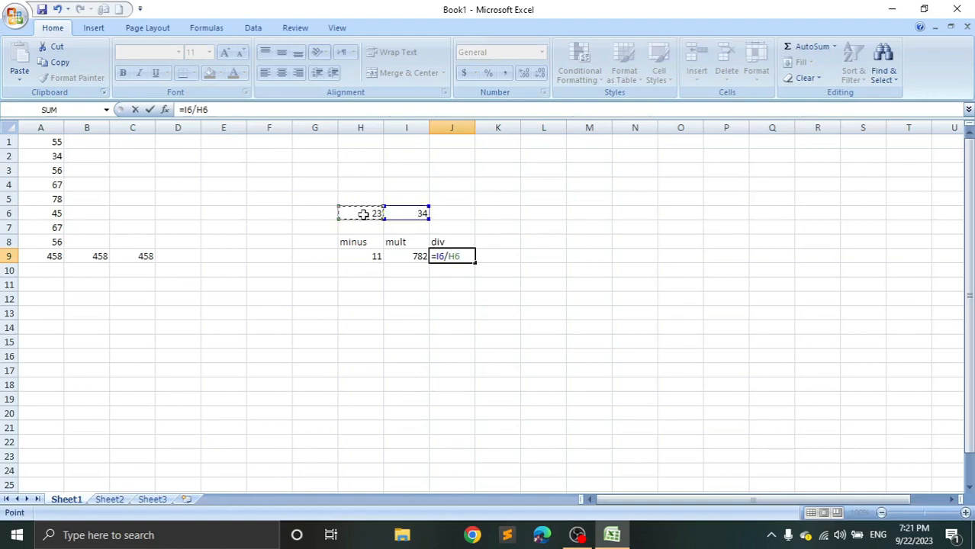
key(Return)
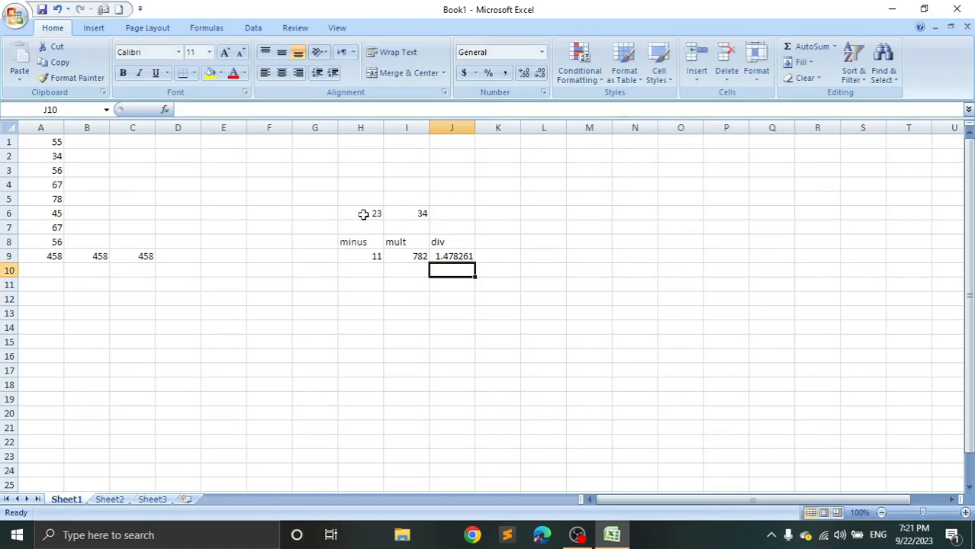
Decrease the decimals of the division result in J9 to two places.
key(Up)
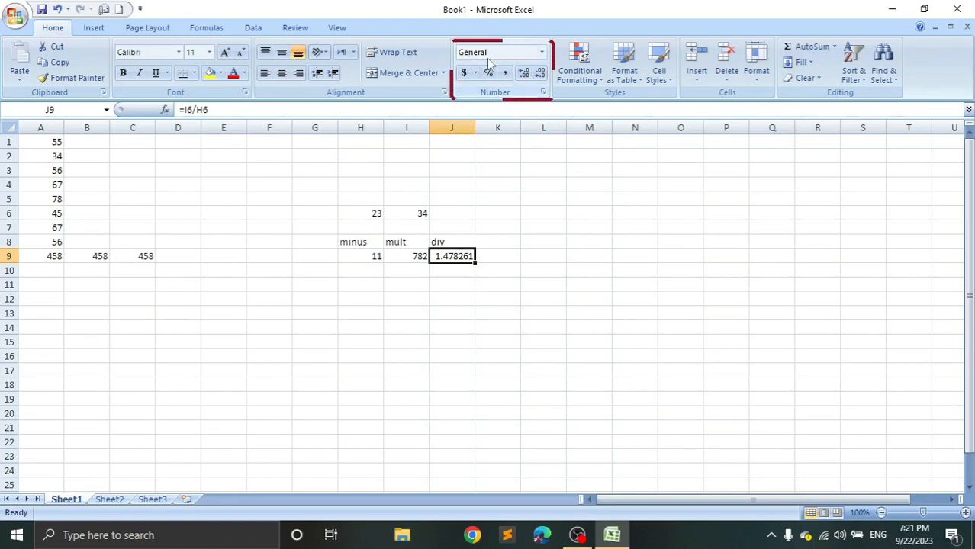
click(540, 74)
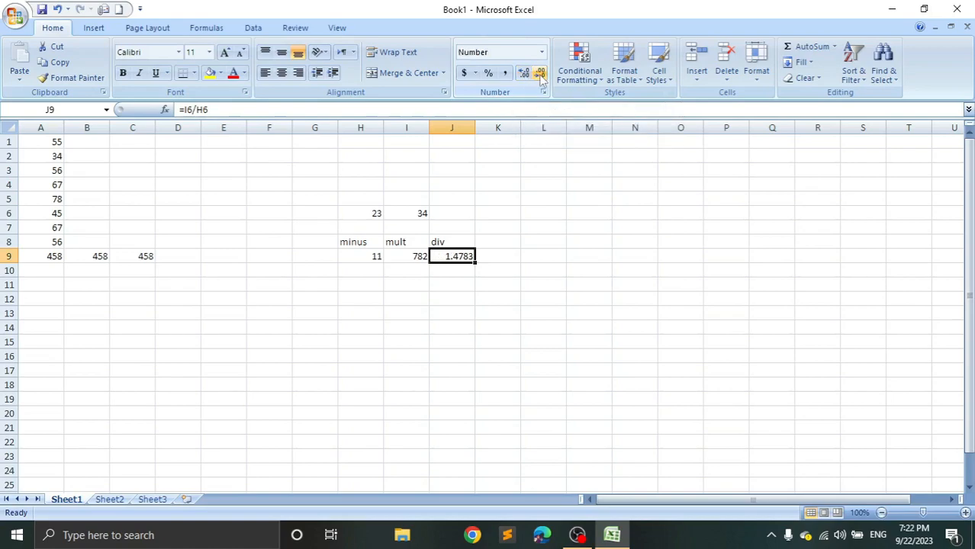
click(540, 74)
click(540, 74)
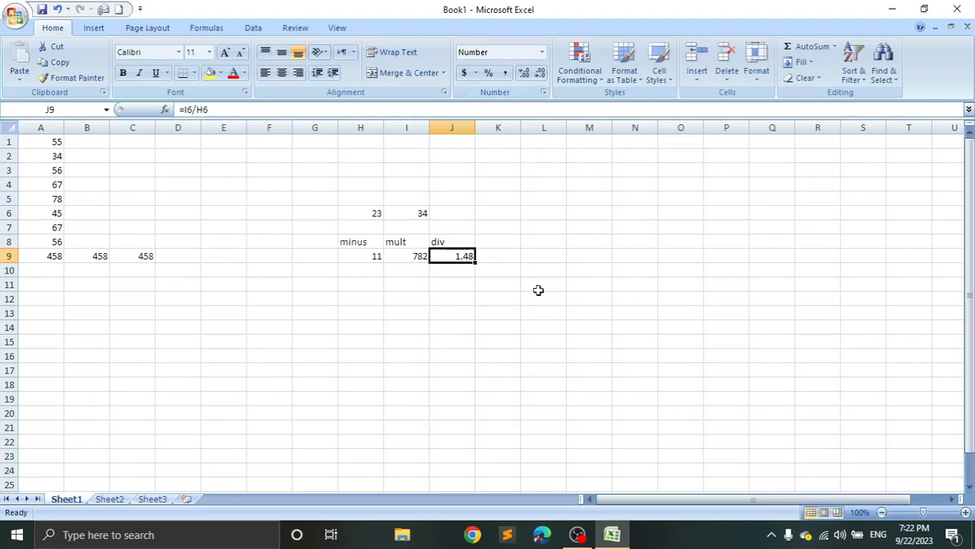
Increase the decimal places shown in J9 and reduce them back to two.
click(524, 73)
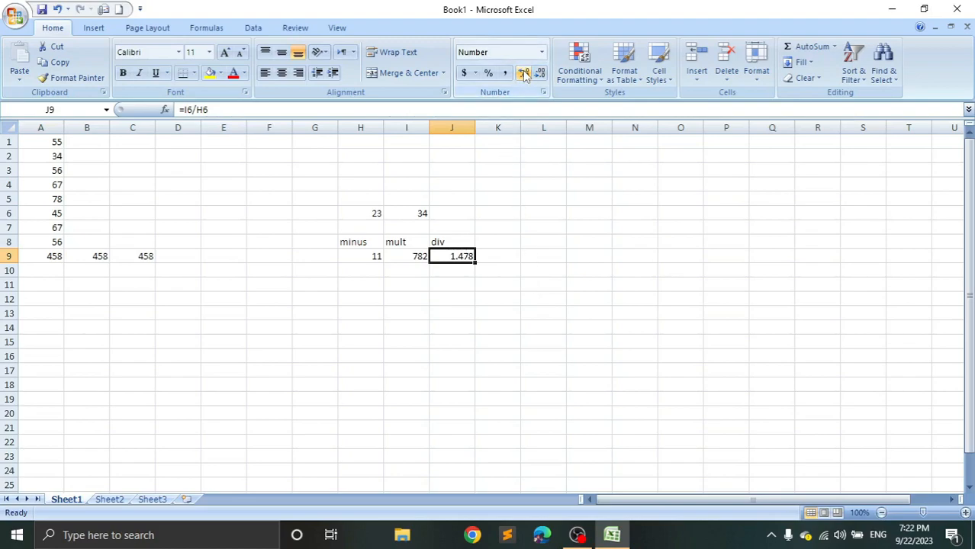
click(524, 73)
click(524, 74)
click(524, 74)
click(539, 74)
click(539, 74)
click(539, 75)
click(539, 75)
Review the formulas along row 9, going from J9 back to C9 and across to J9 again.
key(Left)
key(Left)
key(Left)
key(Left)
key(Left)
key(Left)
key(Left)
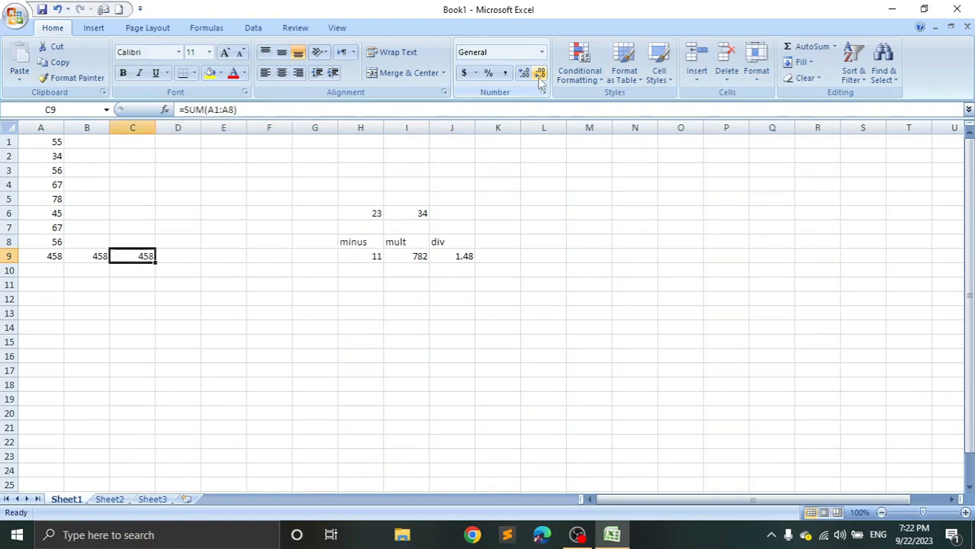
key(Right)
key(Right)
key(Right)
key(Right)
key(Right)
key(Right)
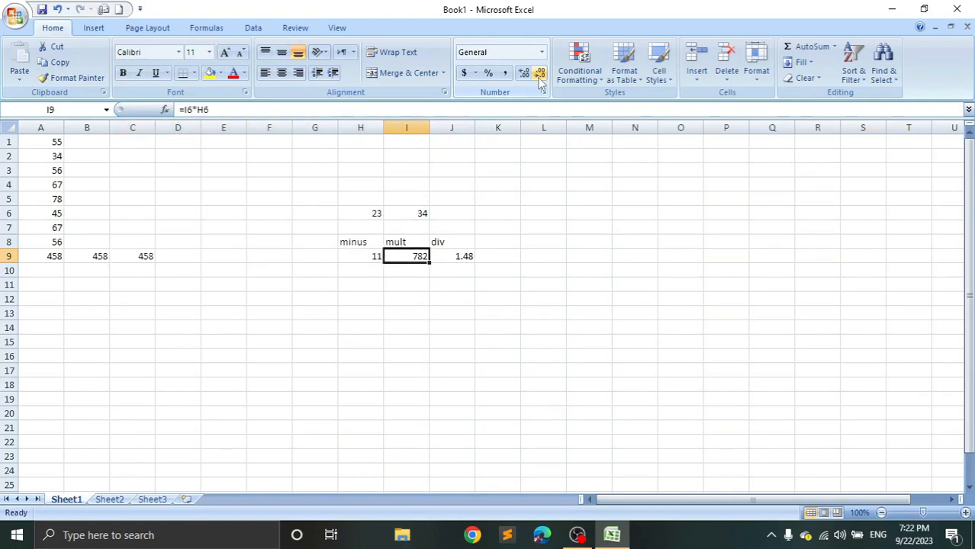
key(Right)
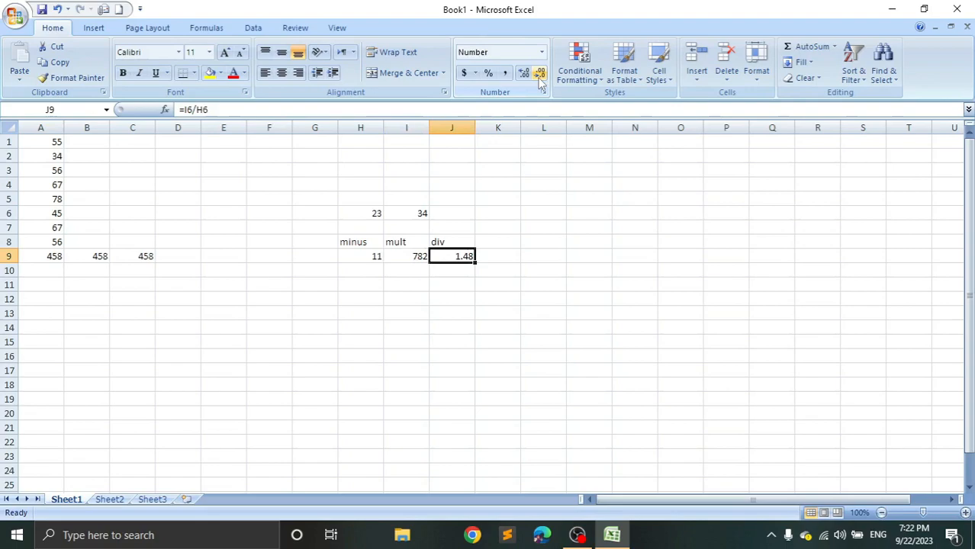
Add the heading product in cell K8, beside the div heading.
key(Up)
key(Up)
key(Up)
key(Right)
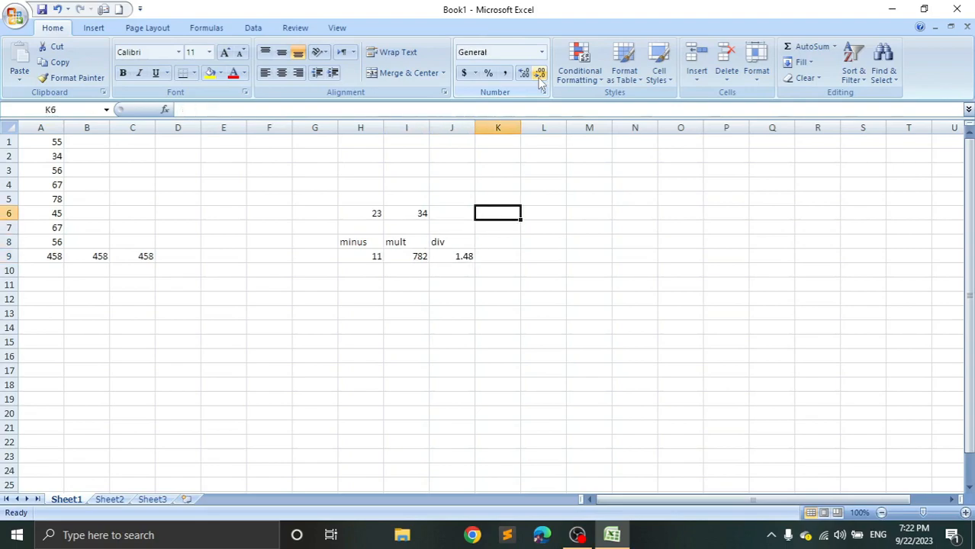
key(Down)
key(Down)
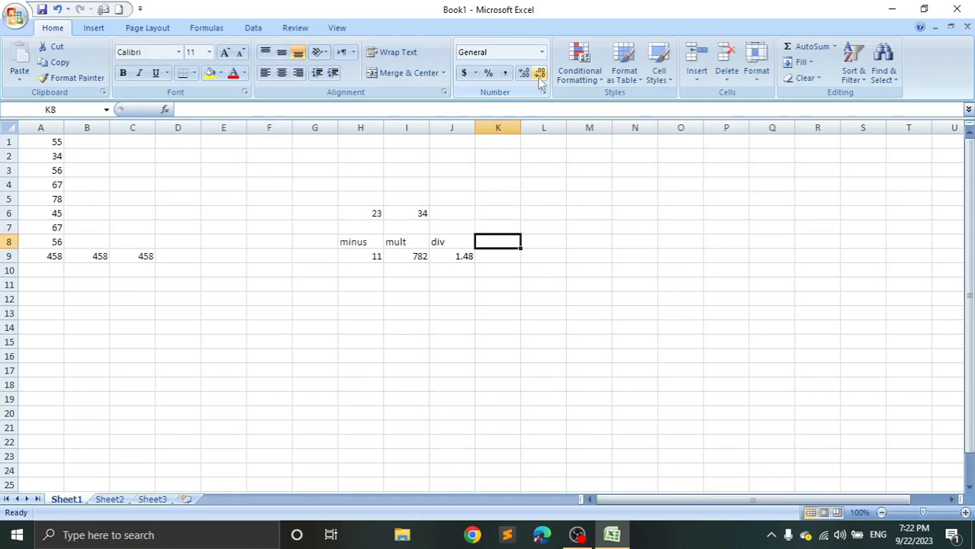
text(product)
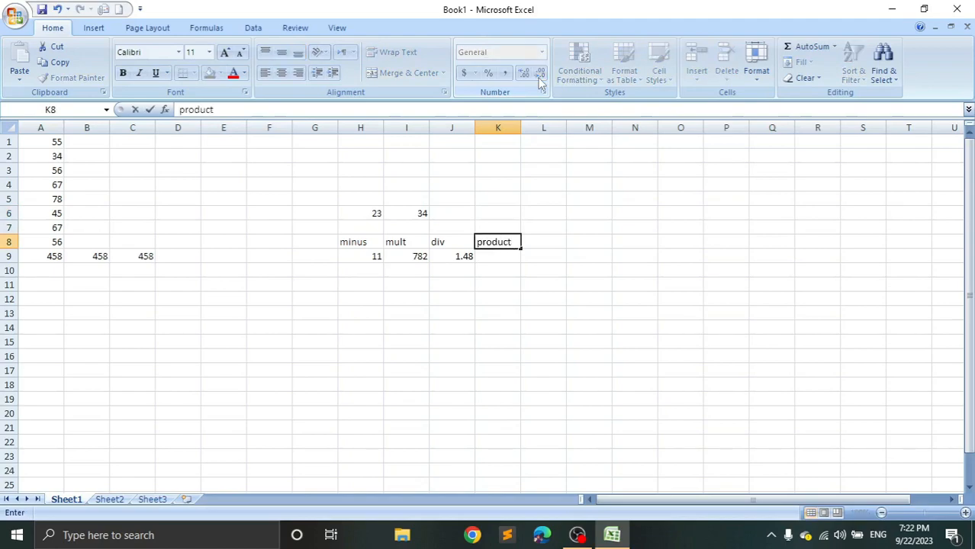
key(Return)
Multiply I6 and H6 under the product heading, in cell K9, with the formula =PRODUCT(I6,H6).
text(=)
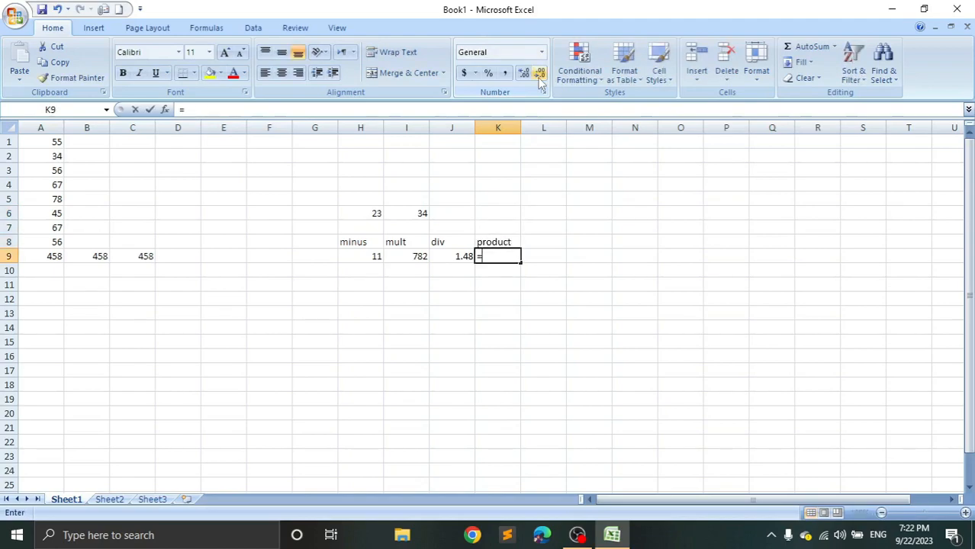
text(produ)
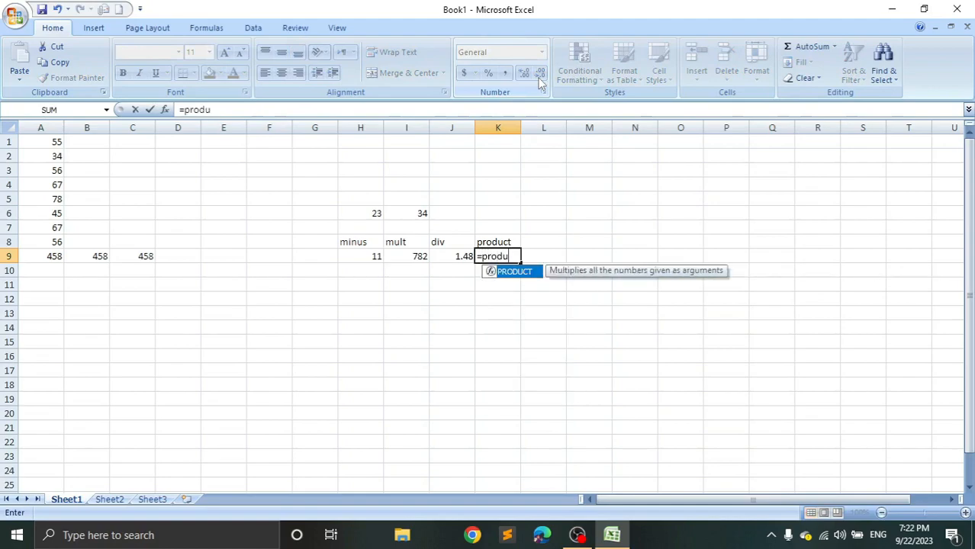
key(Tab)
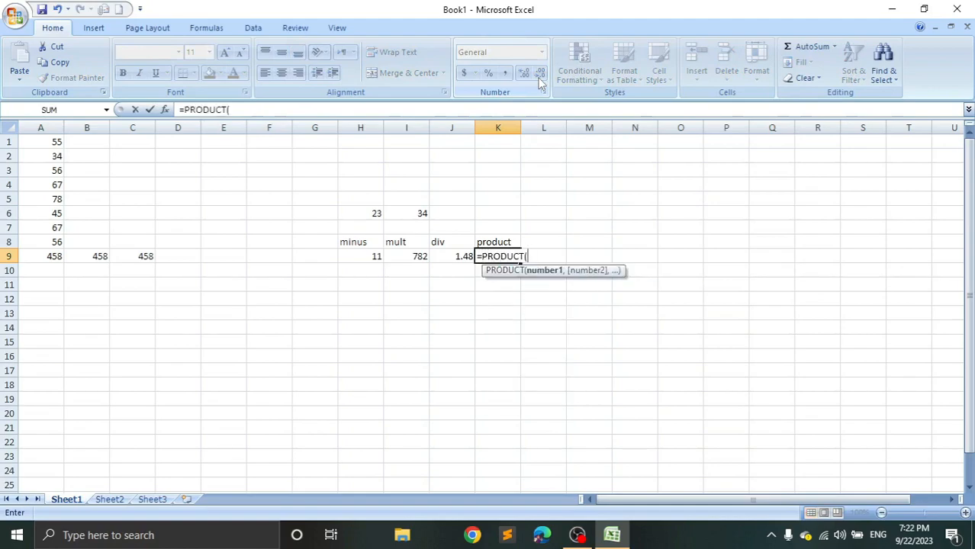
click(402, 213)
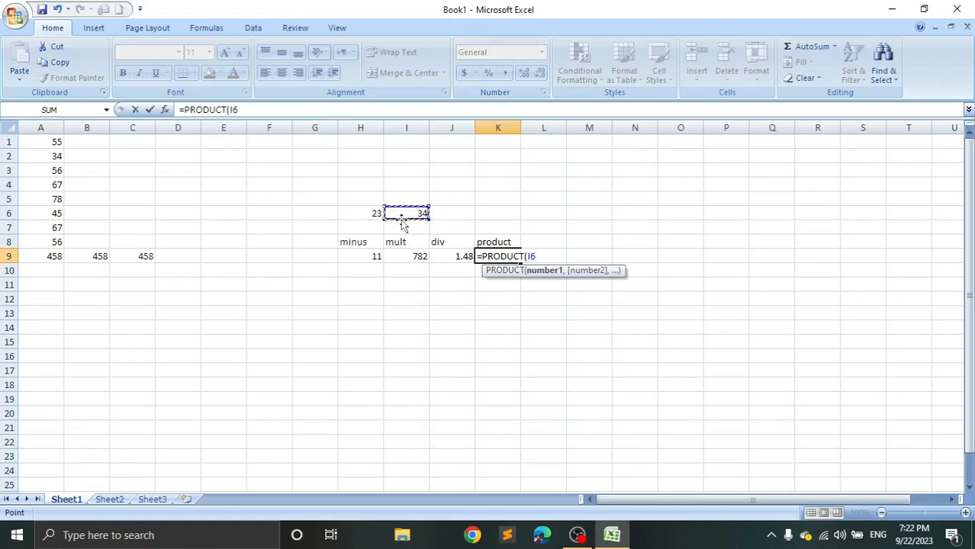
text(,)
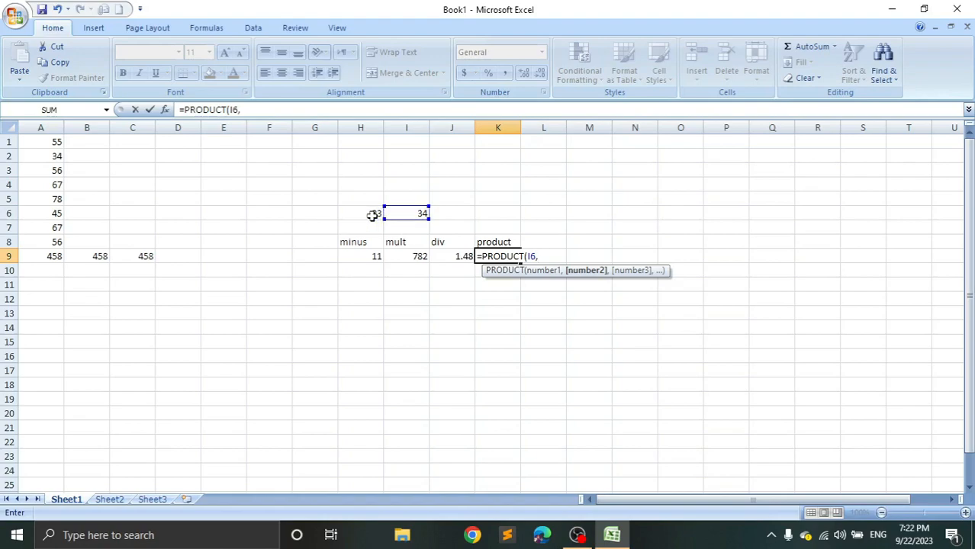
click(366, 213)
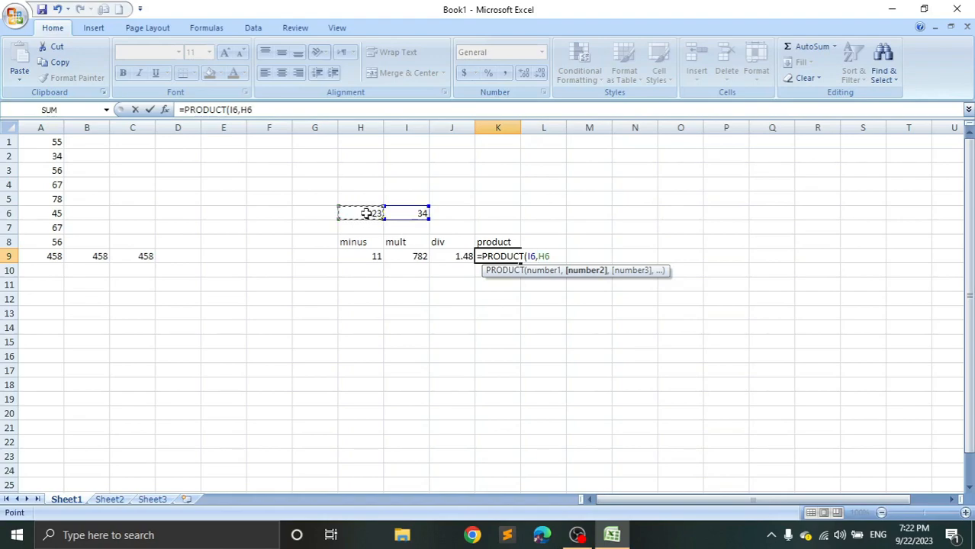
text())
key(Return)
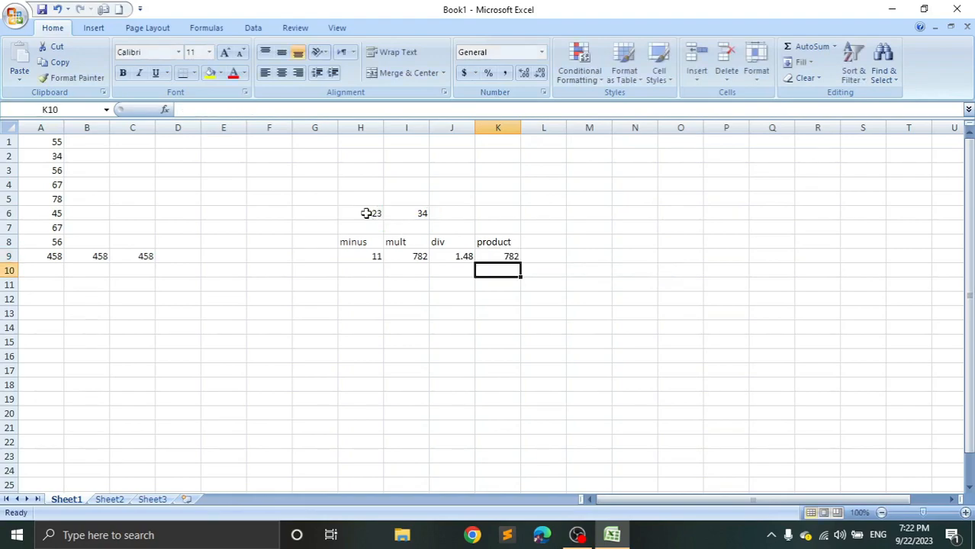